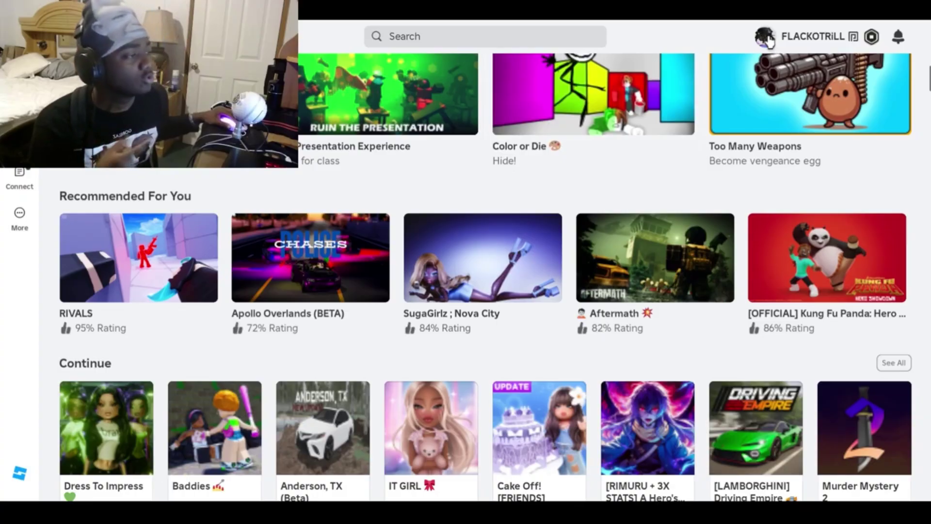
# - Go from Roblox's More page to the Creations list in Creator Hub
pyautogui.click(770, 41)
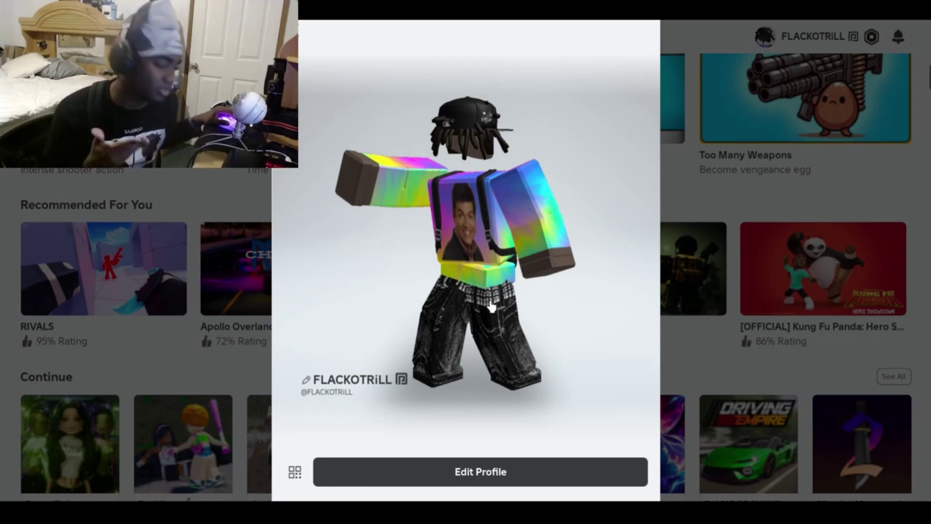
pyautogui.press('Escape')
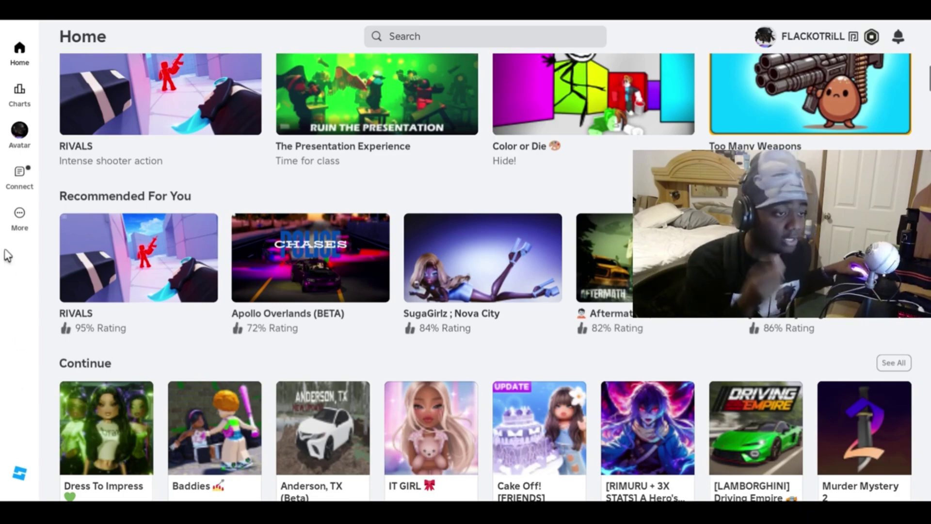
pyautogui.click(20, 219)
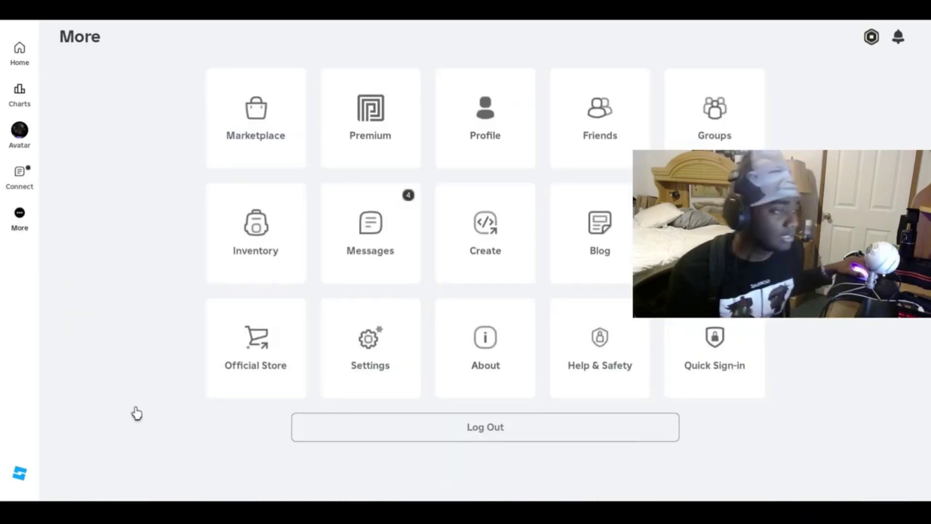
pyautogui.click(506, 262)
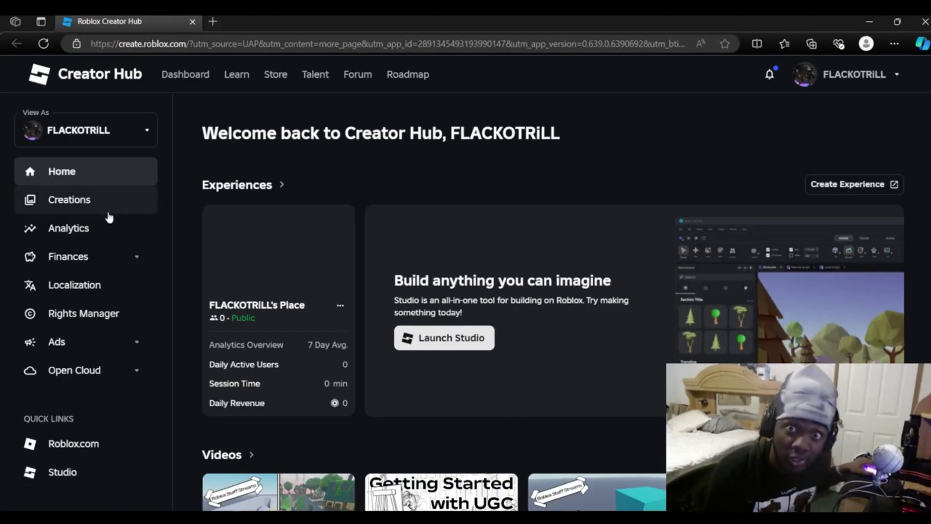
pyautogui.click(62, 204)
pyautogui.moveTo(202, 136); pyautogui.dragTo(274, 142)
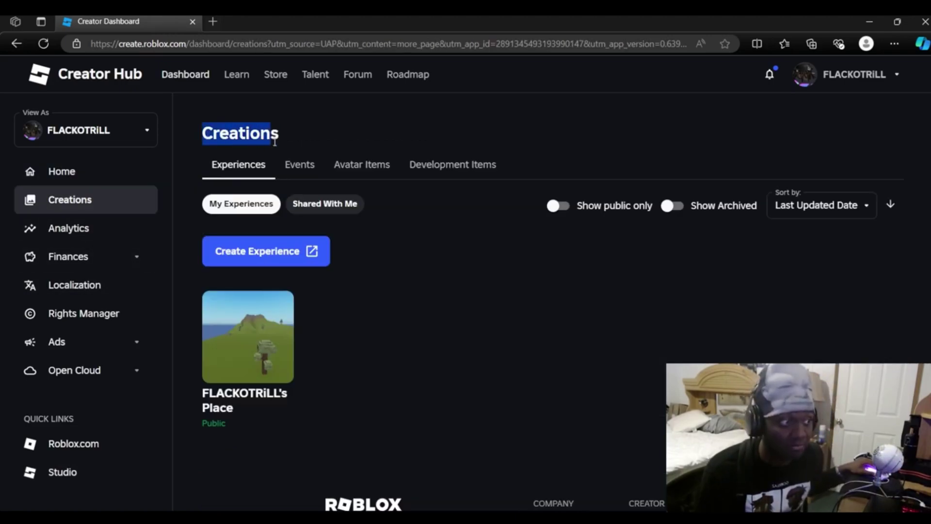
# - Show Avatar Items under Classics and list the Classic Type options: T-shirts, shirts and pants
pyautogui.click(350, 174)
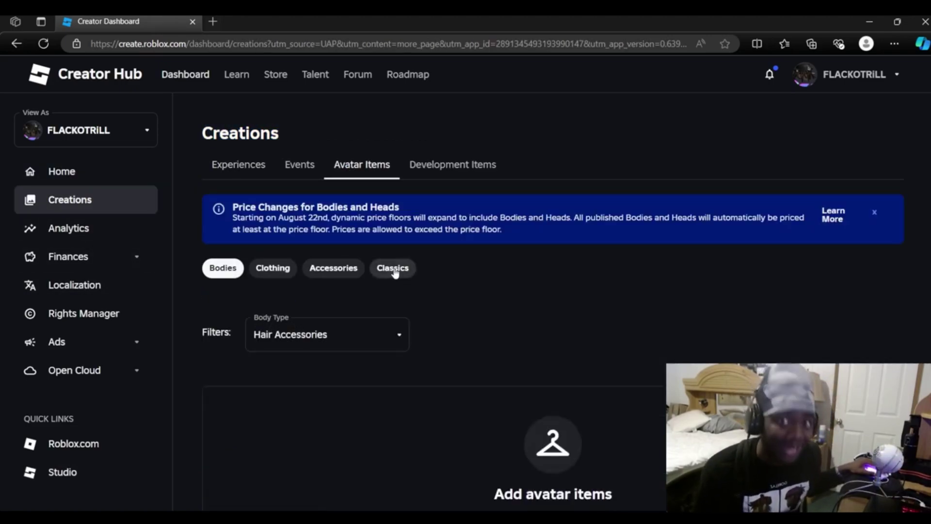
pyautogui.click(394, 270)
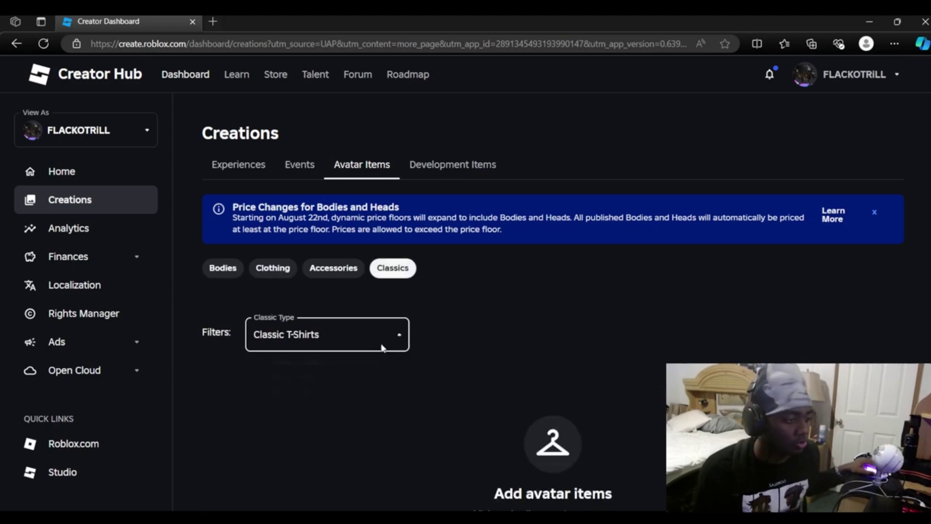
pyautogui.click(385, 340)
pyautogui.click(292, 387)
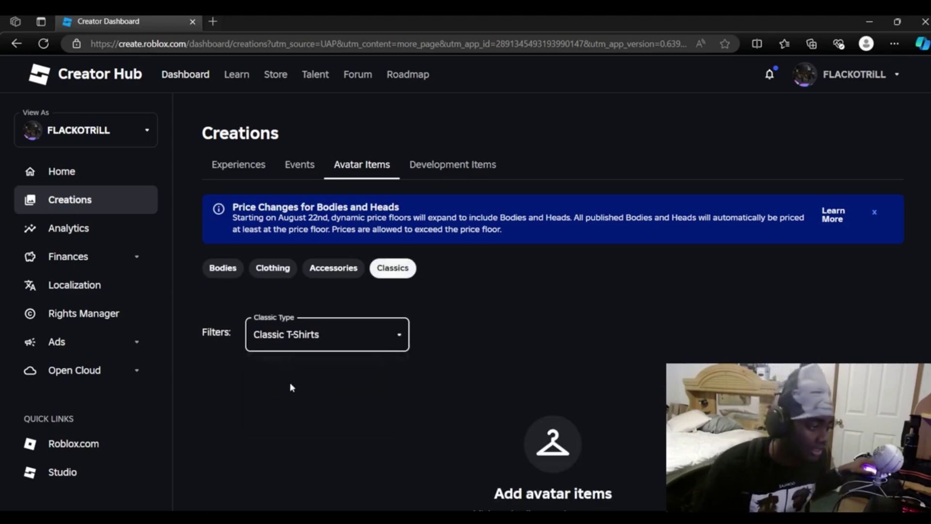
pyautogui.click(297, 335)
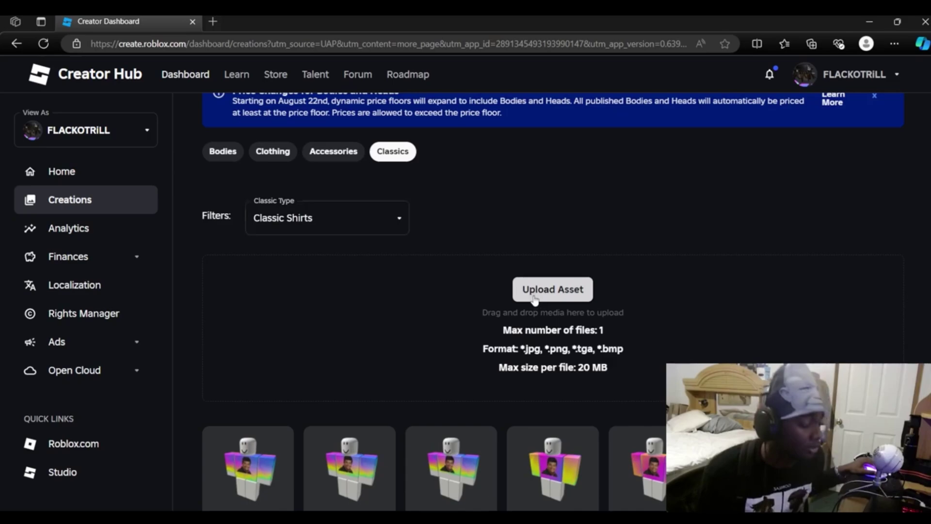
# - Open the classic shirt upload form and its Classic Clothing documentation
pyautogui.click(534, 291)
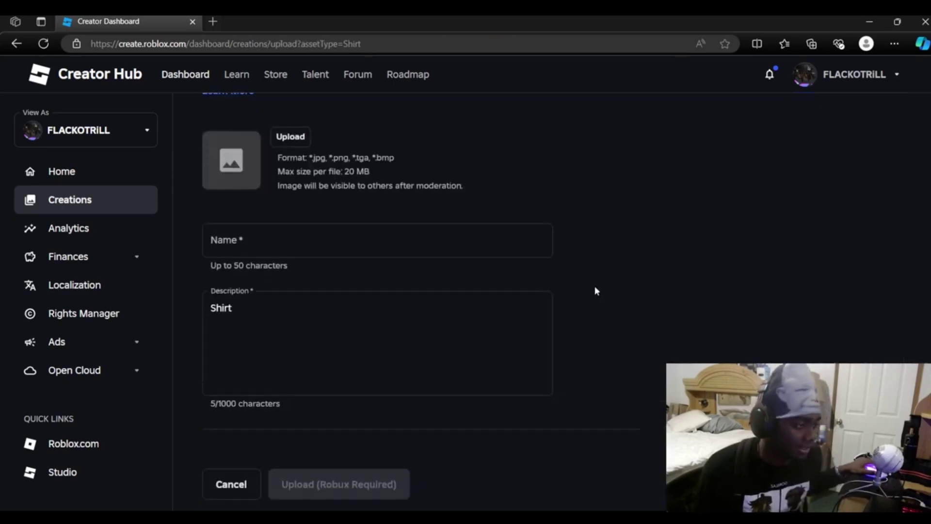
pyautogui.scroll(3, 237, 228)
pyautogui.click(236, 225)
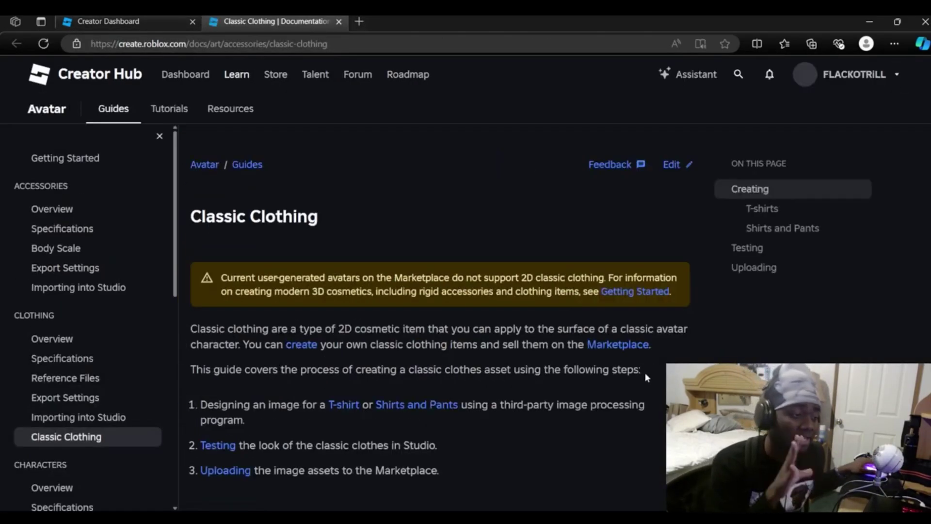
pyautogui.scroll(-10, 649, 370)
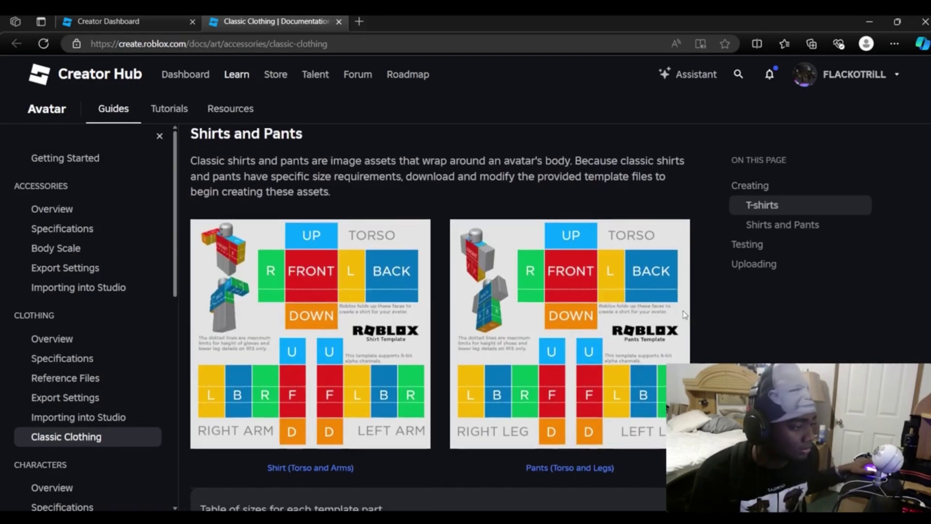
pyautogui.scroll(-3, 685, 315)
pyautogui.scroll(3, 685, 314)
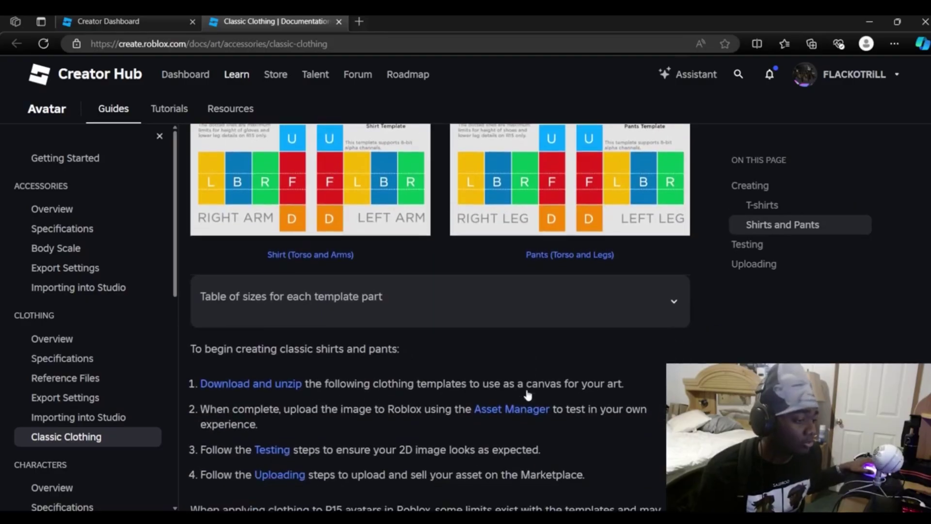
# - Download the clothing template zip from the Shirts and Pants section
pyautogui.scroll(-1, 527, 395)
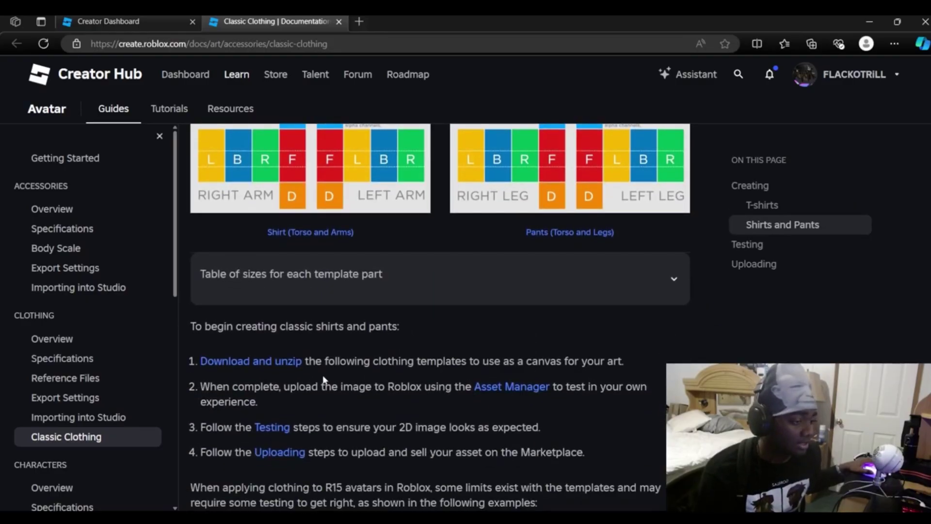
pyautogui.click(280, 366)
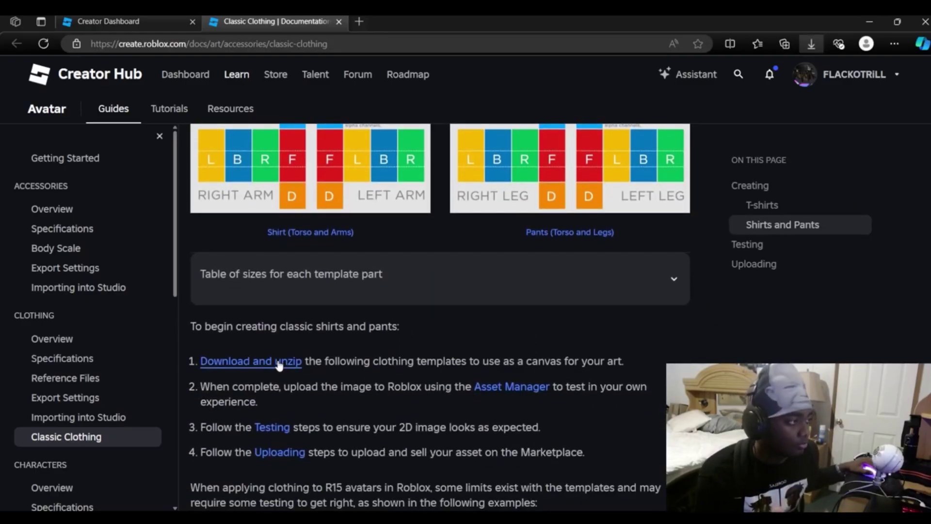
pyautogui.scroll(3, 382, 233)
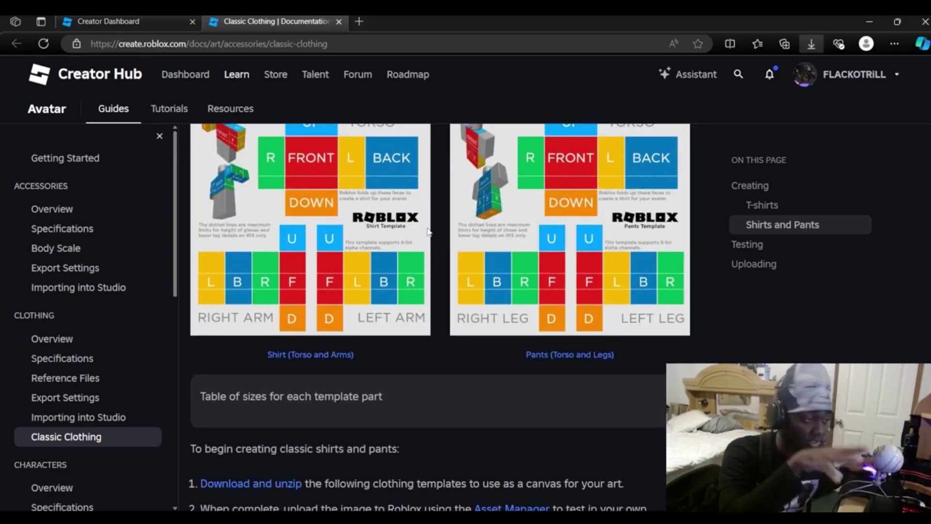
pyautogui.scroll(1, 388, 246)
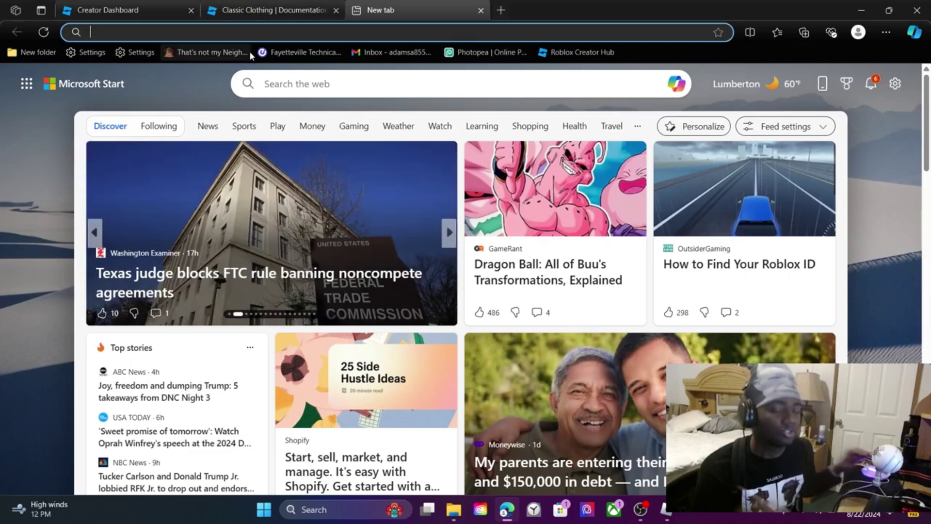
# - Search 'photopea' in a new Edge tab and open Photopea | Online Photo Editor
pyautogui.click(359, 21)
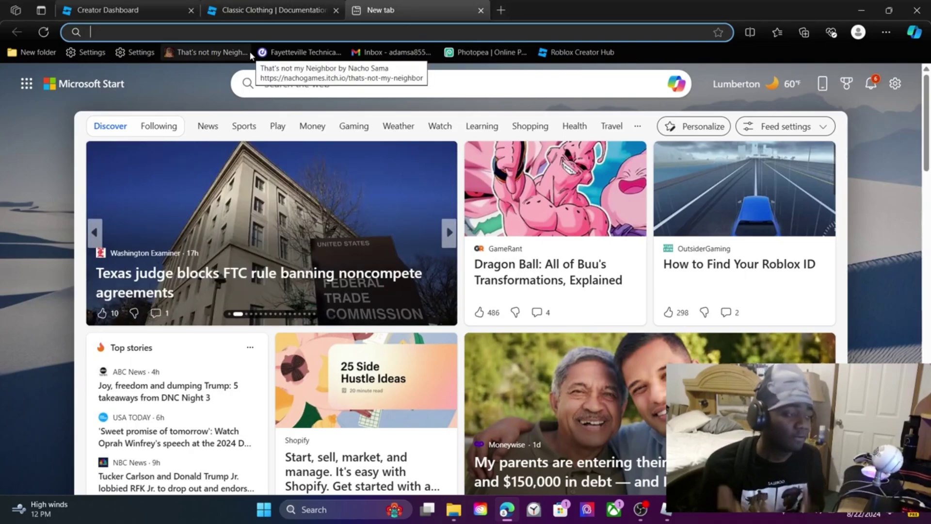
pyautogui.write('photopea')
pyautogui.press('Return')
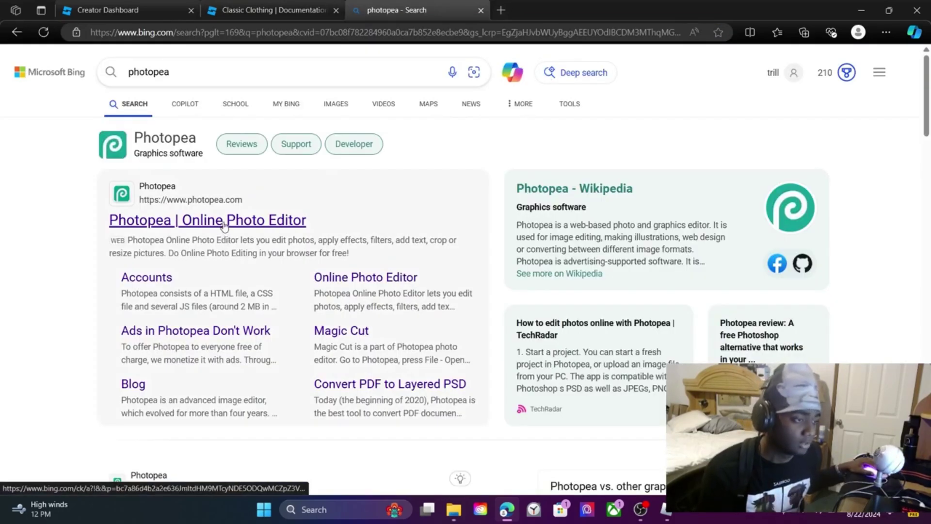
pyautogui.click(225, 222)
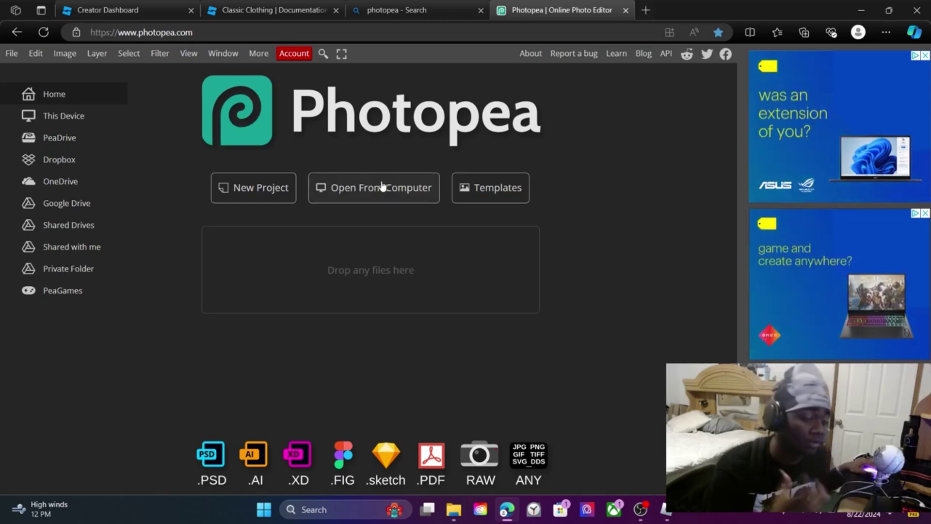
# - Open the Classic-Clothing-Templates zip from Downloads in Photopea
pyautogui.click(373, 189)
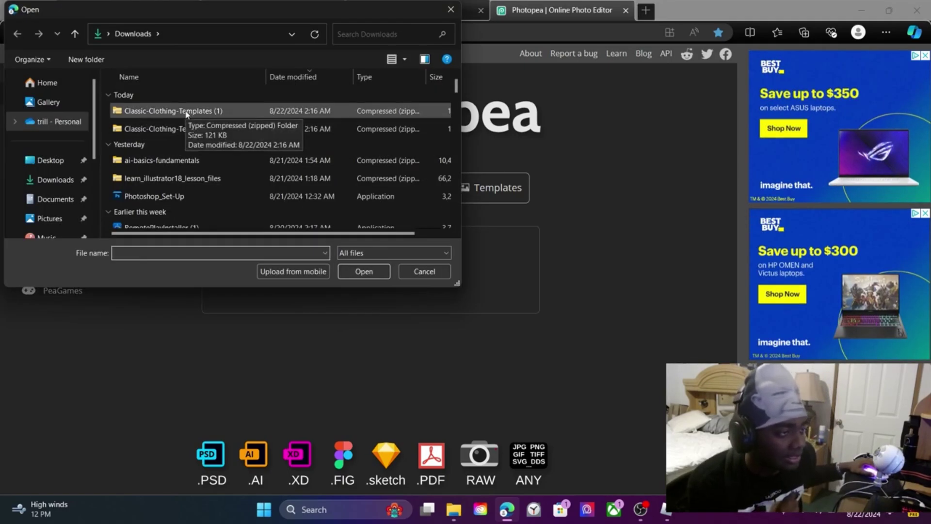
pyautogui.doubleClick(186, 113)
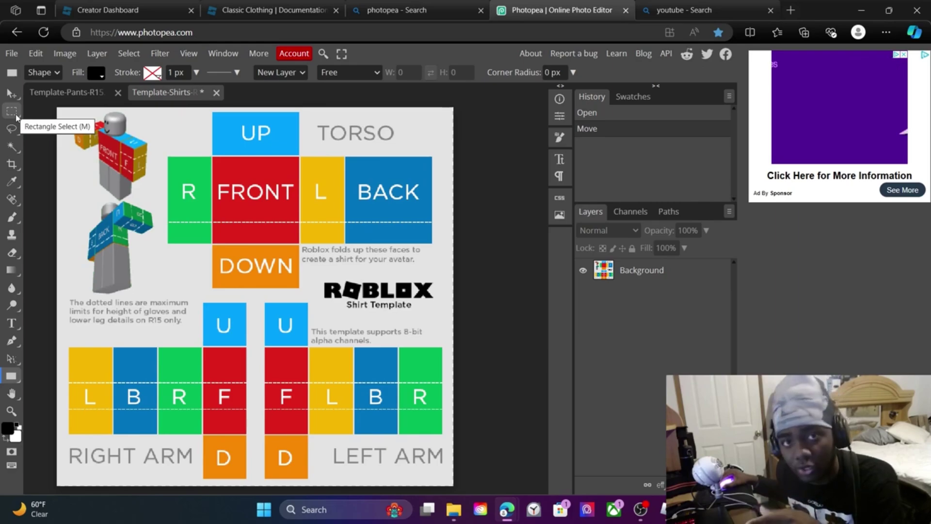
# - Clear the UP, FRONT and DOWN torso panels to transparency with Rectangle Select
pyautogui.click(15, 118)
pyautogui.scroll(1, 194, 114)
pyautogui.moveTo(189, 113); pyautogui.dragTo(255, 167)
pyautogui.moveTo(276, 222); pyautogui.dragTo(290, 322)
pyautogui.moveTo(290, 319); pyautogui.dragTo(290, 320)
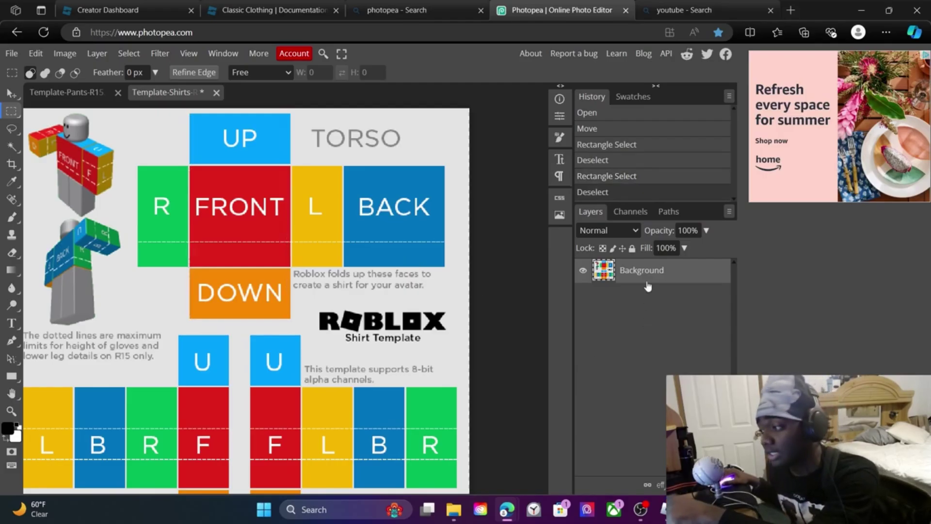
pyautogui.hotkey('ctrl', 'shift', 'd')
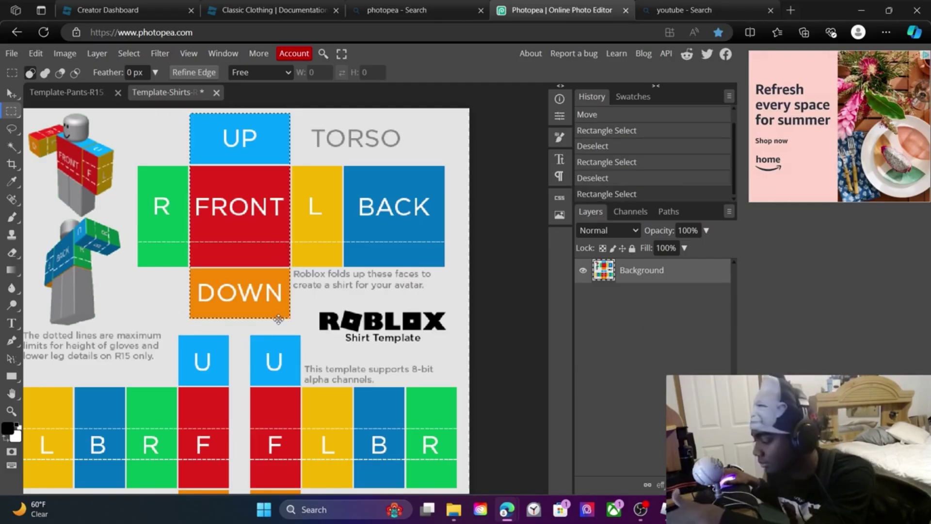
pyautogui.press('Delete')
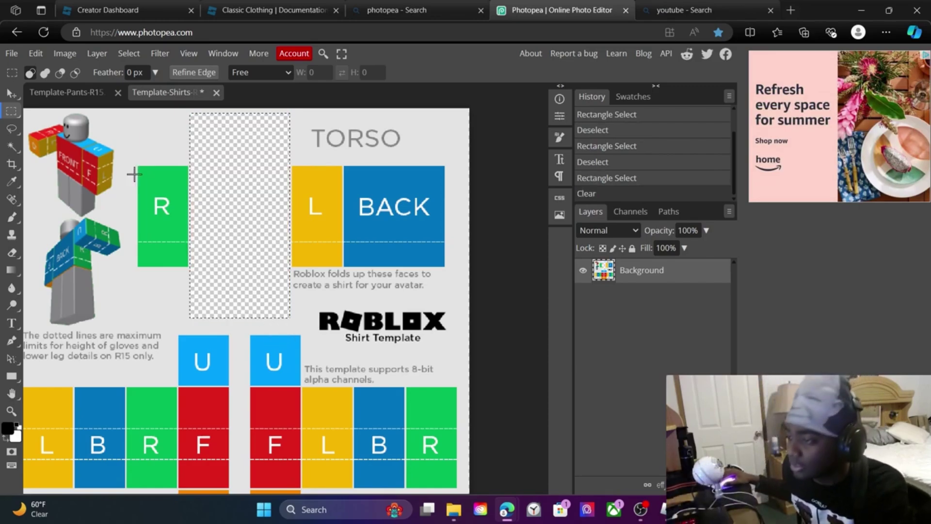
# - Clear the R, L and BACK panels and remaining strips, then go to the next tab
pyautogui.moveTo(137, 165); pyautogui.dragTo(441, 267)
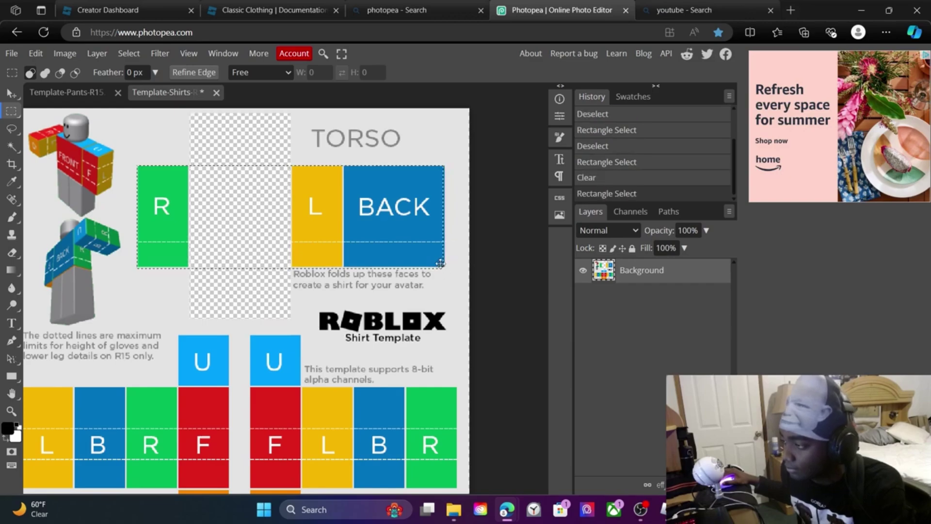
pyautogui.press('Delete')
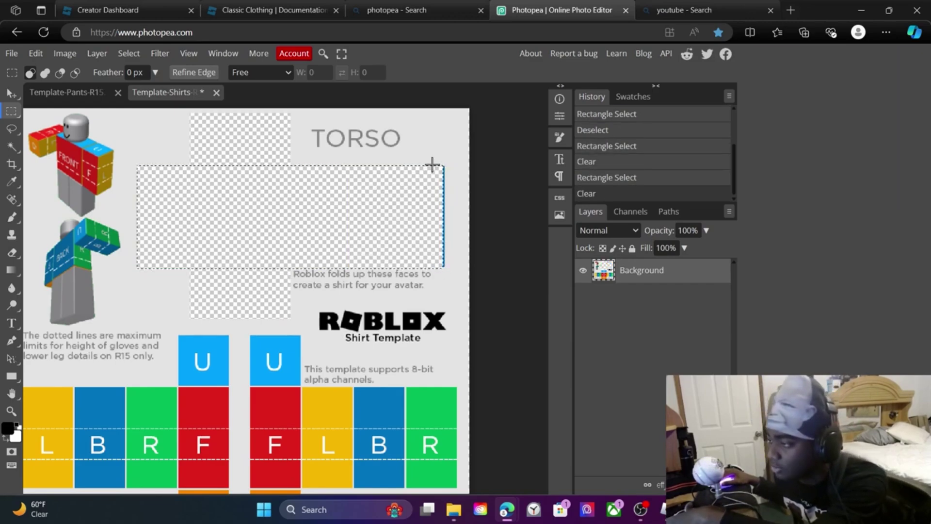
pyautogui.moveTo(431, 164); pyautogui.dragTo(444, 267)
pyautogui.scroll(-3, 444, 267)
pyautogui.moveTo(278, 251); pyautogui.dragTo(334, 430)
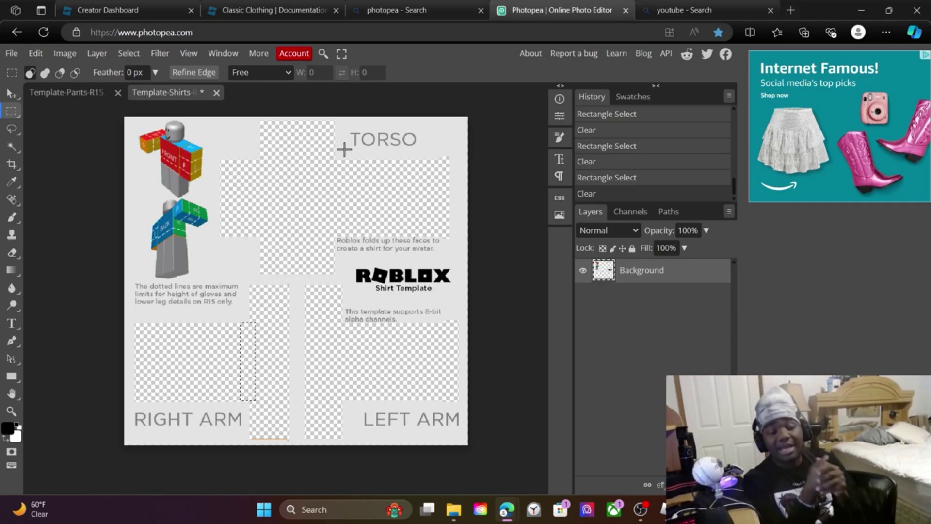
pyautogui.hotkey('ctrl', 'Tab')
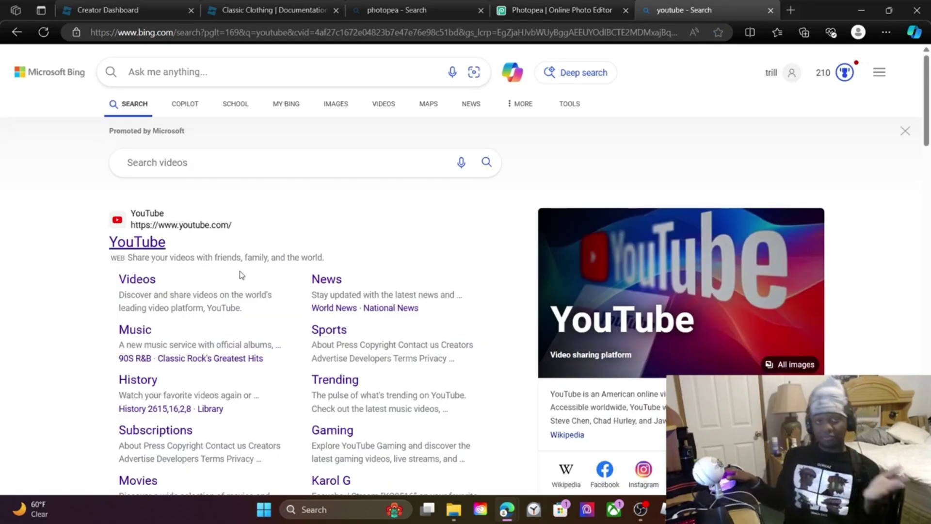
# - Search Bing for 'black shirt' texture results
pyautogui.click(206, 73)
pyautogui.write('blac')
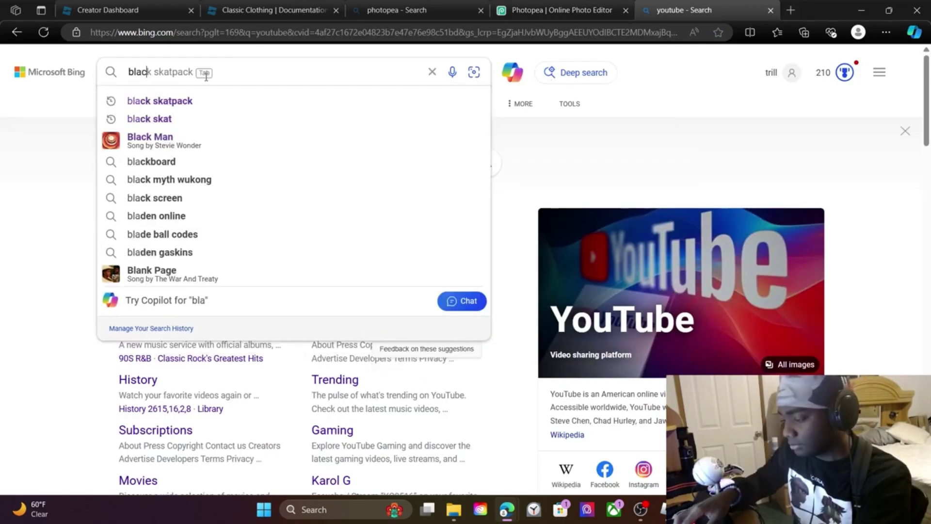
pyautogui.write('k shirt')
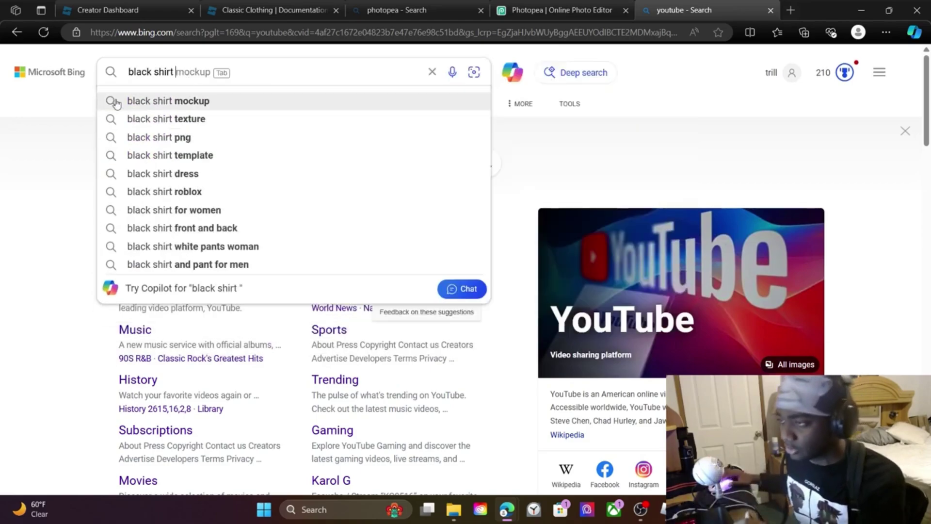
pyautogui.click(155, 119)
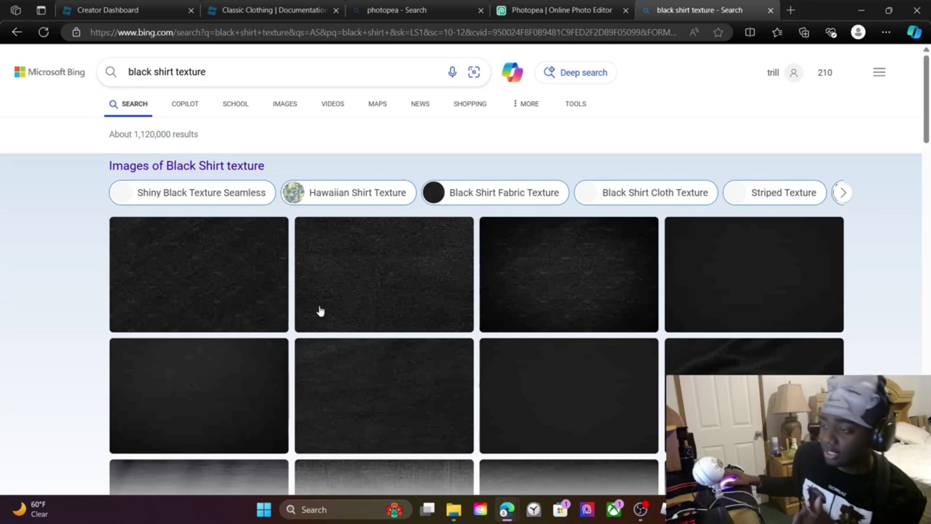
pyautogui.scroll(-5, 488, 397)
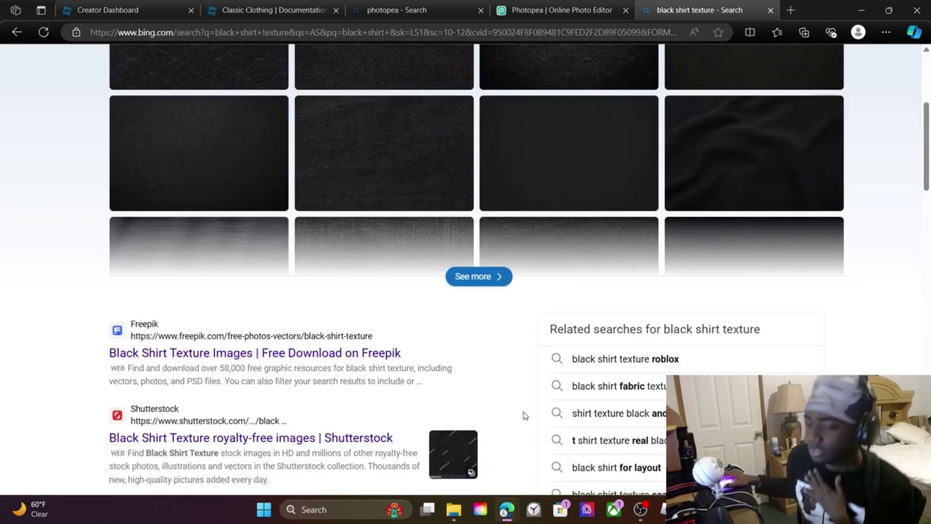
# - Open a dark fabric texture from the image results, copy it, and return to Photopea
pyautogui.click(495, 275)
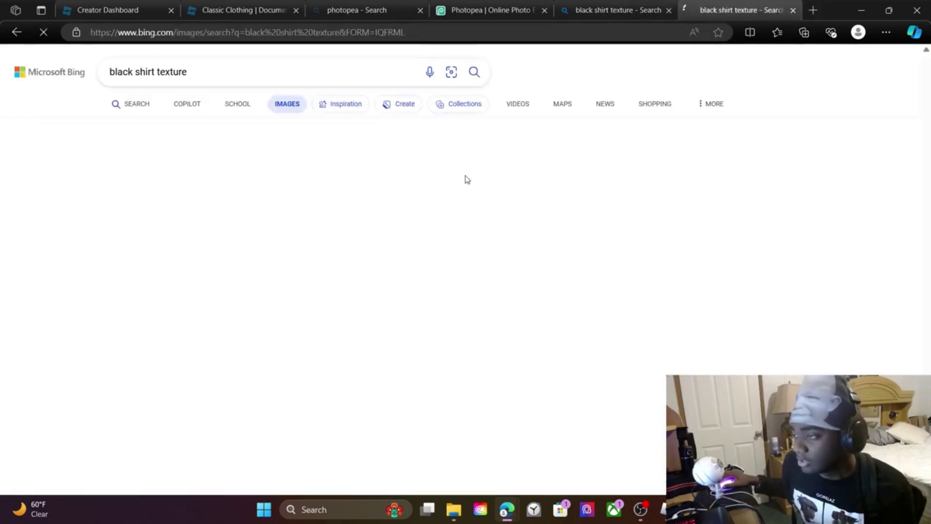
pyautogui.scroll(-5, 368, 403)
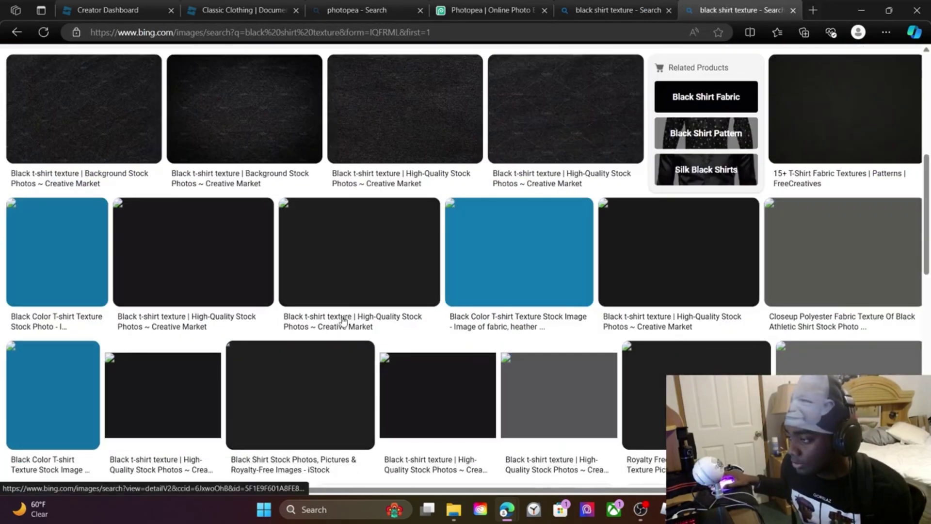
pyautogui.click(206, 249)
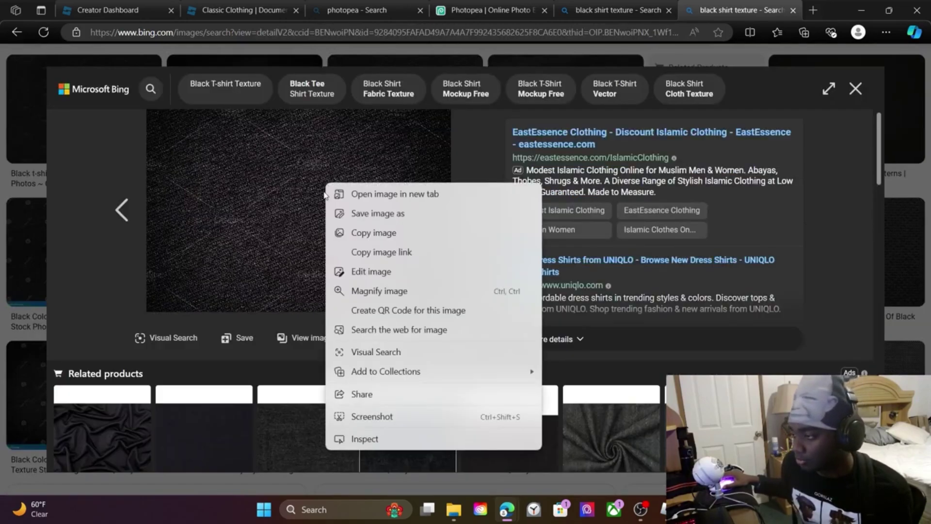
pyautogui.click(357, 224)
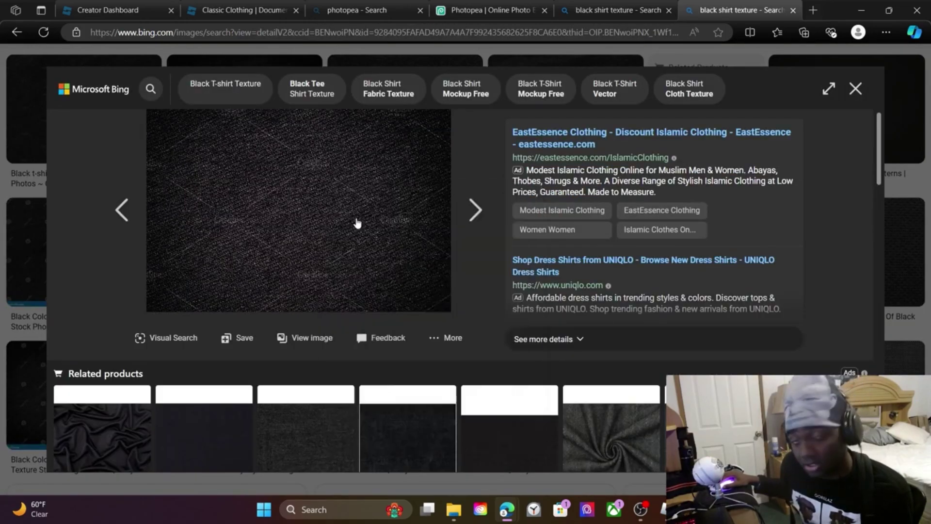
pyautogui.click(498, 7)
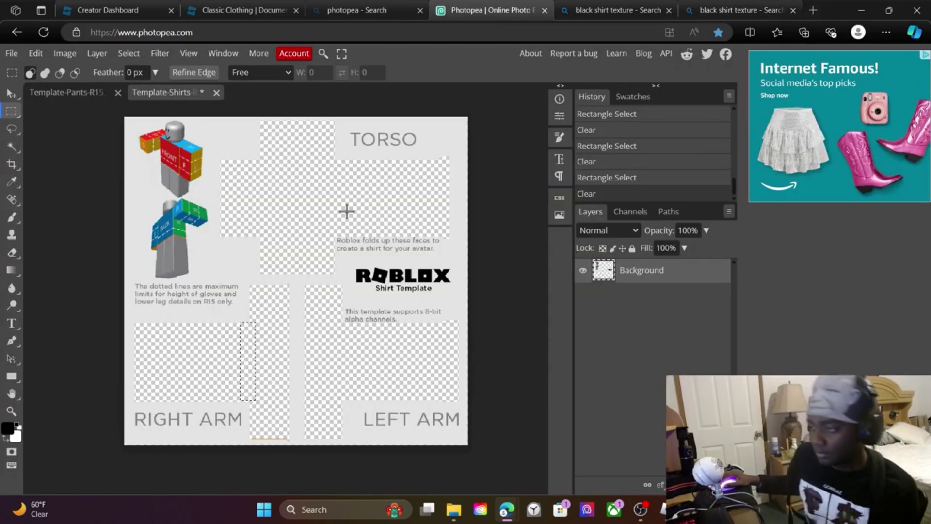
# - Place the black shirt texture file and move its layer beneath the template
pyautogui.click(12, 54)
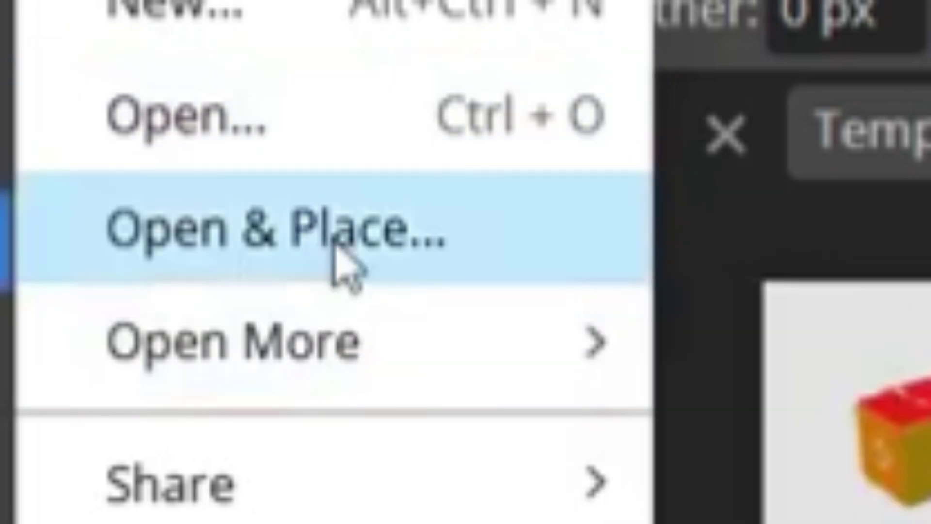
pyautogui.click(339, 266)
pyautogui.doubleClick(385, 297)
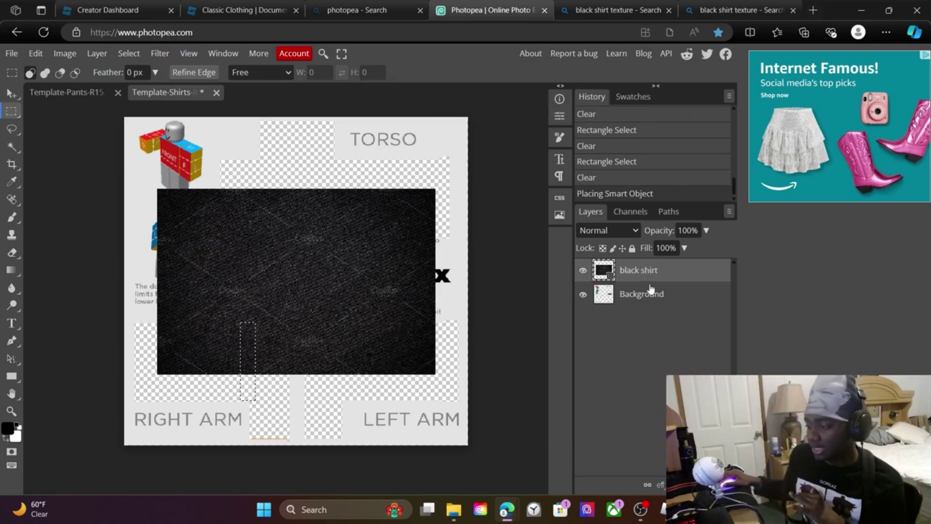
pyautogui.moveTo(653, 272); pyautogui.dragTo(658, 312)
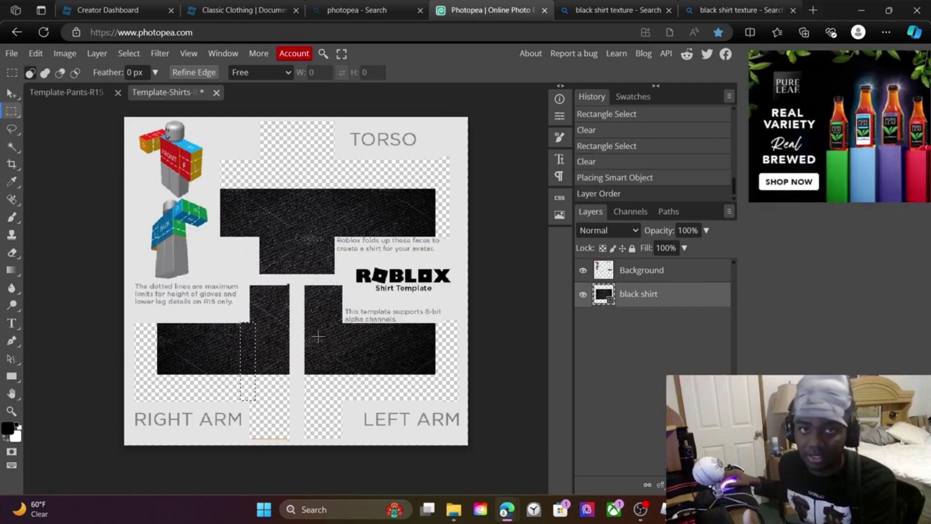
# - Stretch the texture to 226.78% so it covers the torso and arm areas
pyautogui.press('v')
pyautogui.moveTo(326, 228); pyautogui.dragTo(339, 198)
pyautogui.hotkey('ctrl', 'd')
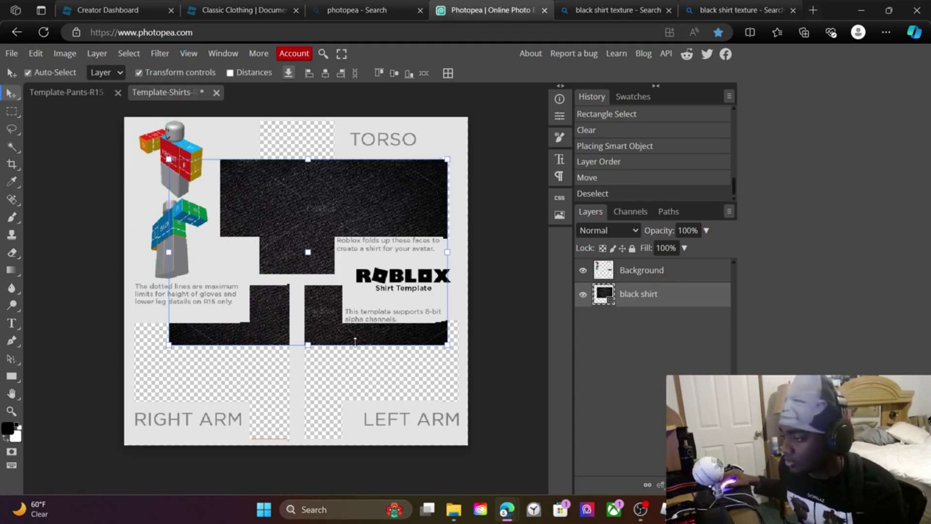
pyautogui.moveTo(309, 346); pyautogui.dragTo(373, 477)
pyautogui.moveTo(397, 403); pyautogui.dragTo(344, 333)
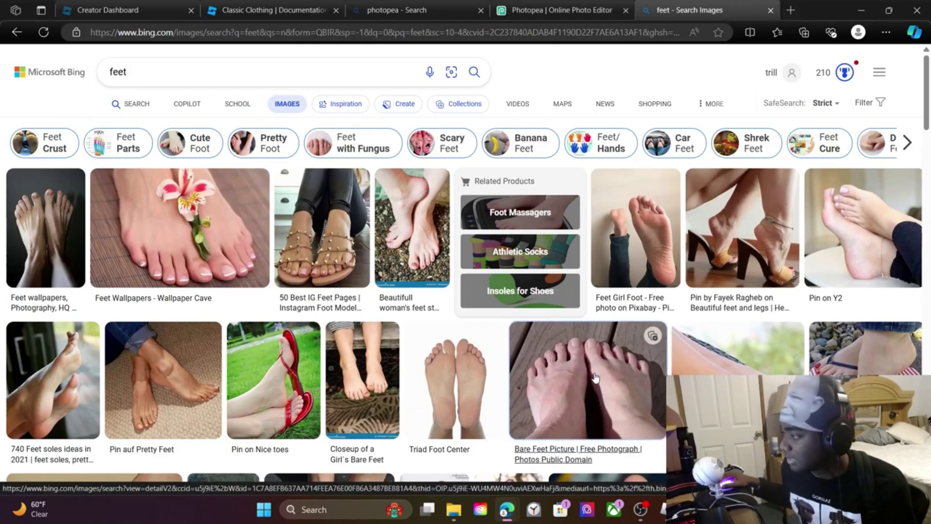
# - Open the bare feet photo in detail and bring up its save options
pyautogui.click(596, 377)
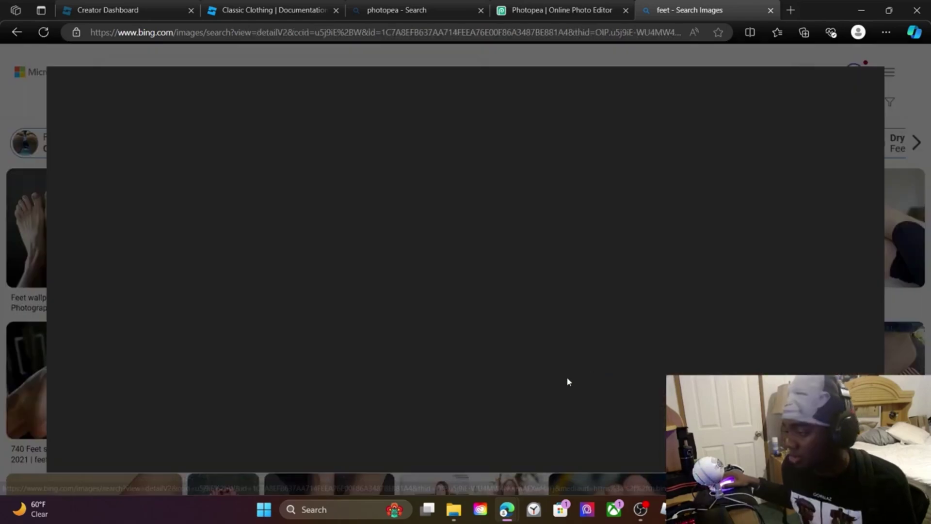
pyautogui.rightClick(266, 154)
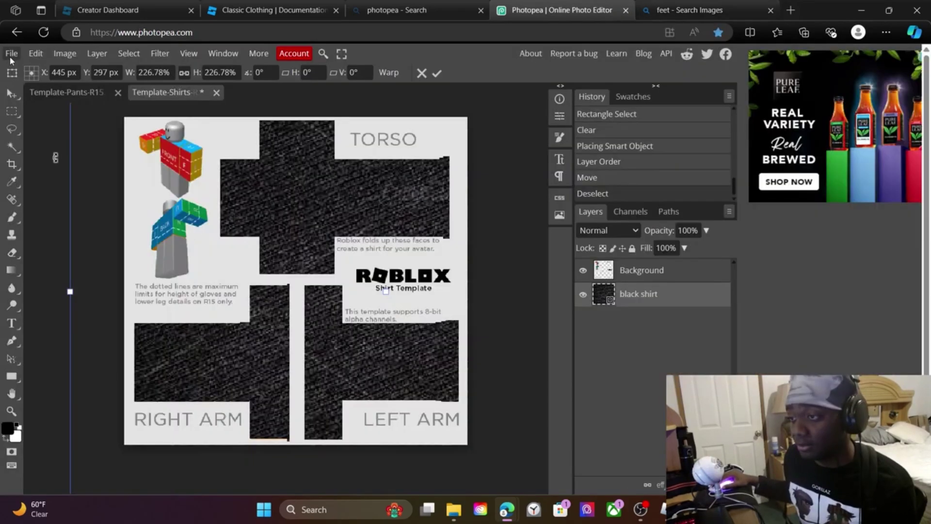
# - Place the foot photo file into the shirt template
pyautogui.click(12, 53)
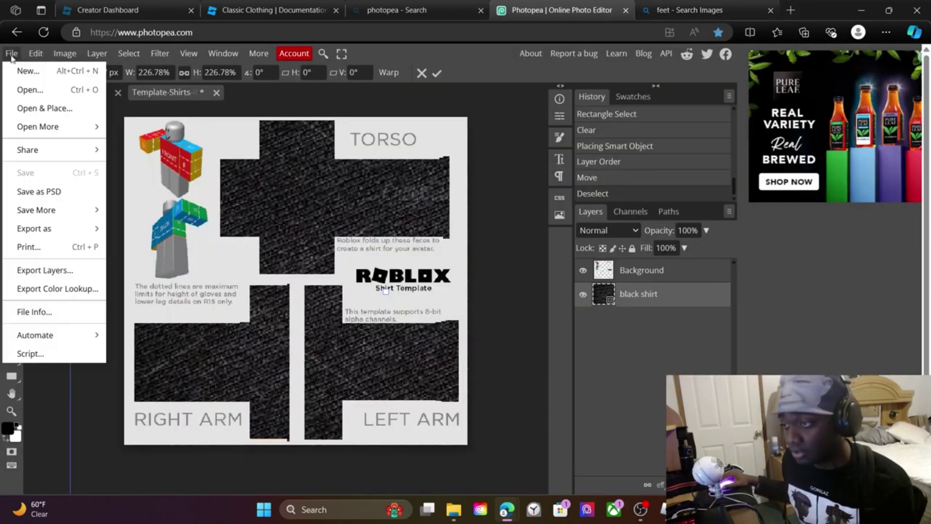
pyautogui.click(189, 260)
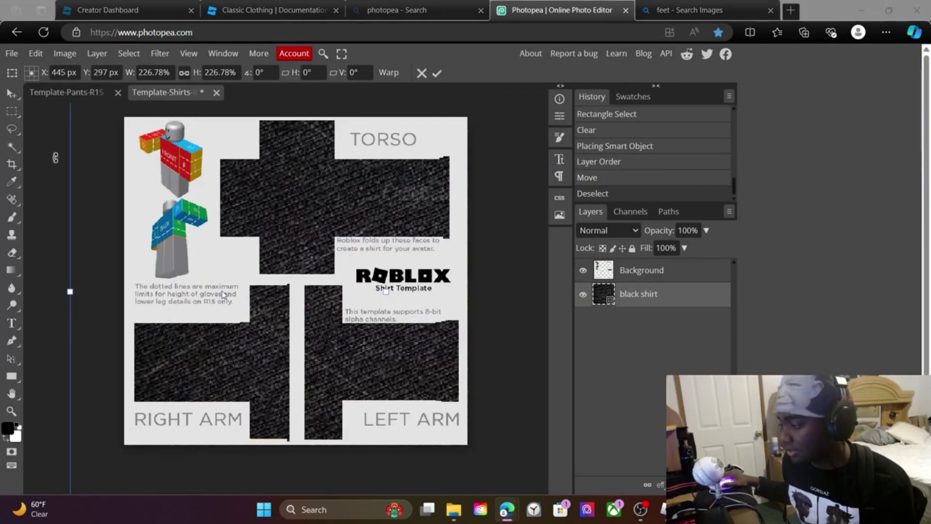
pyautogui.doubleClick(153, 116)
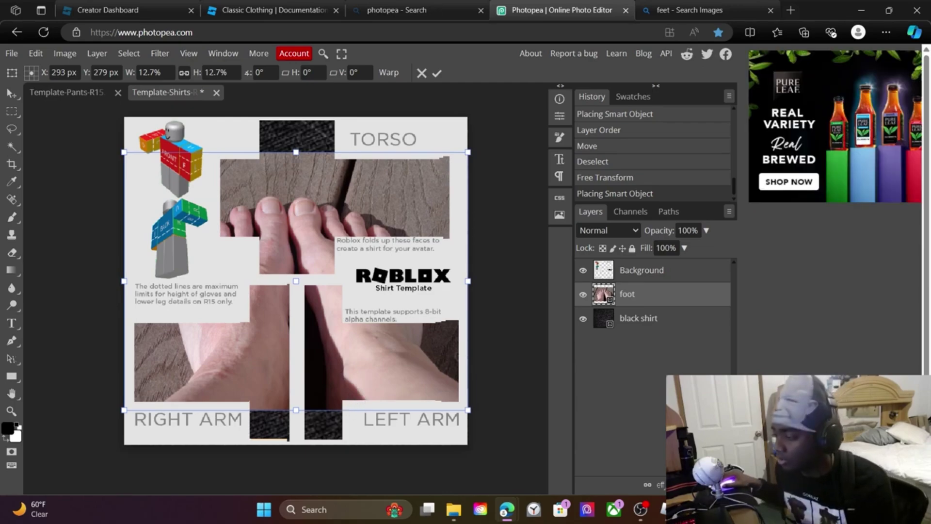
# - Shrink the foot photo onto the torso front, then switch to the Classic Clothing tab
pyautogui.moveTo(458, 406); pyautogui.dragTo(254, 249)
pyautogui.moveTo(234, 199); pyautogui.dragTo(338, 210)
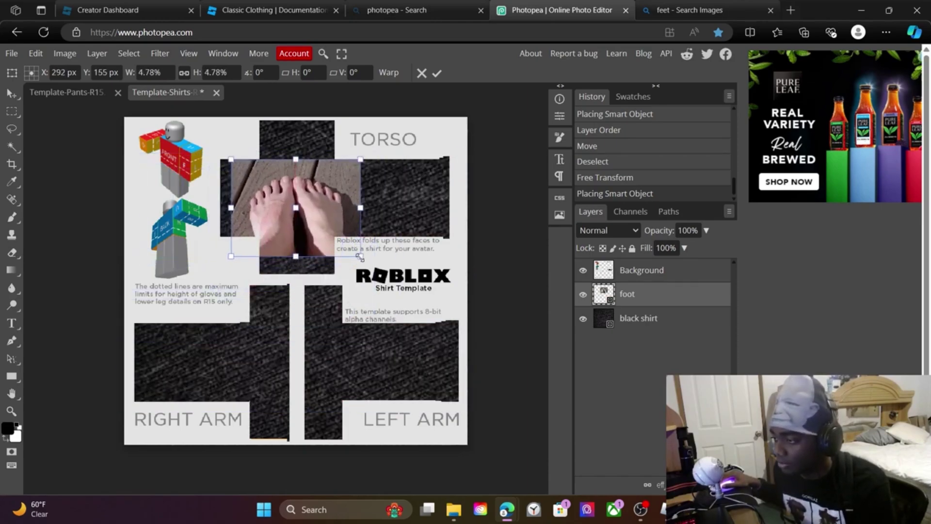
pyautogui.moveTo(360, 257); pyautogui.dragTo(335, 237)
pyautogui.moveTo(301, 209); pyautogui.dragTo(322, 203)
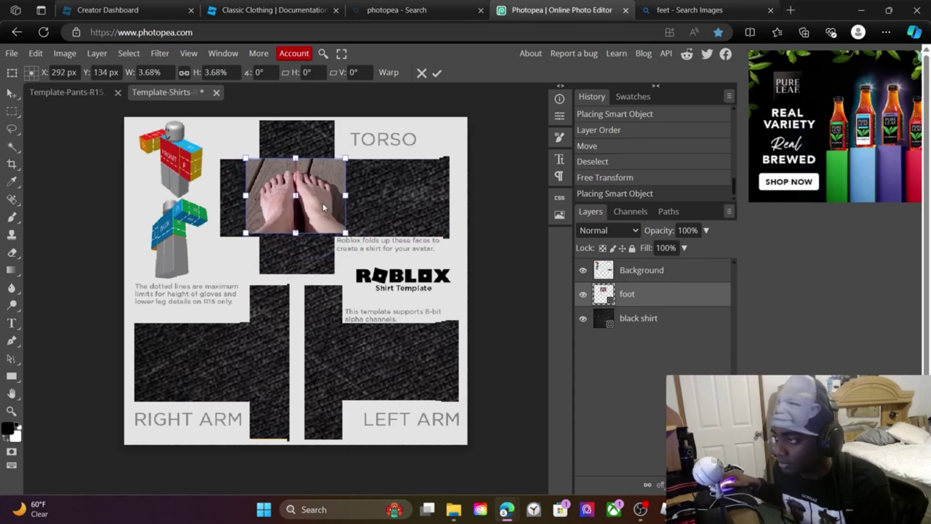
pyautogui.click(388, 10)
# - Check the Classic Clothing shirt template diagram to locate the torso front
pyautogui.click(291, 11)
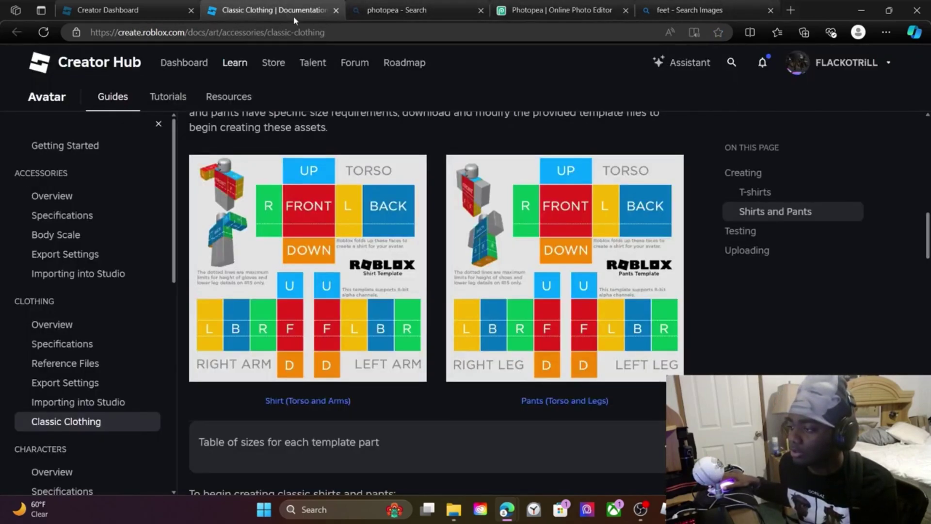
pyautogui.moveTo(281, 224)
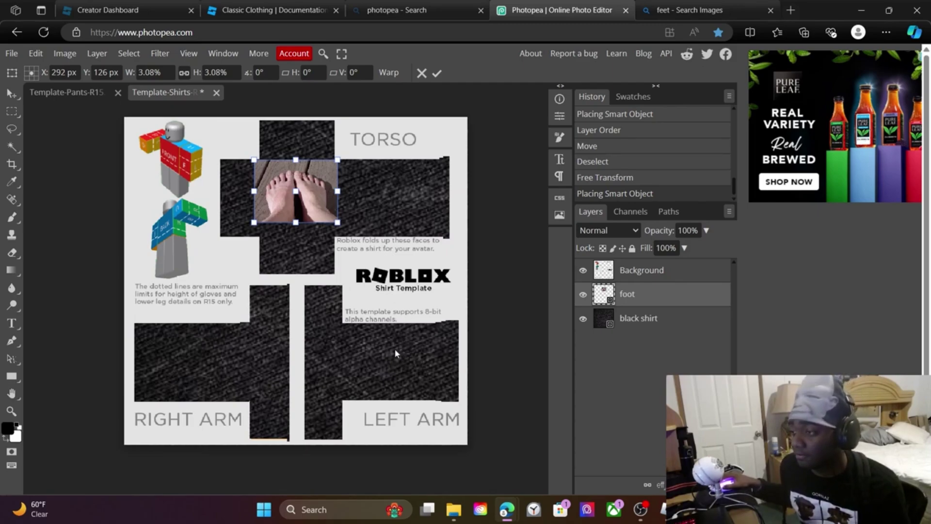
# - Nudge the foot photo slightly lower and export the shirt design as a PNG
pyautogui.press('Down')
pyautogui.press('Down')
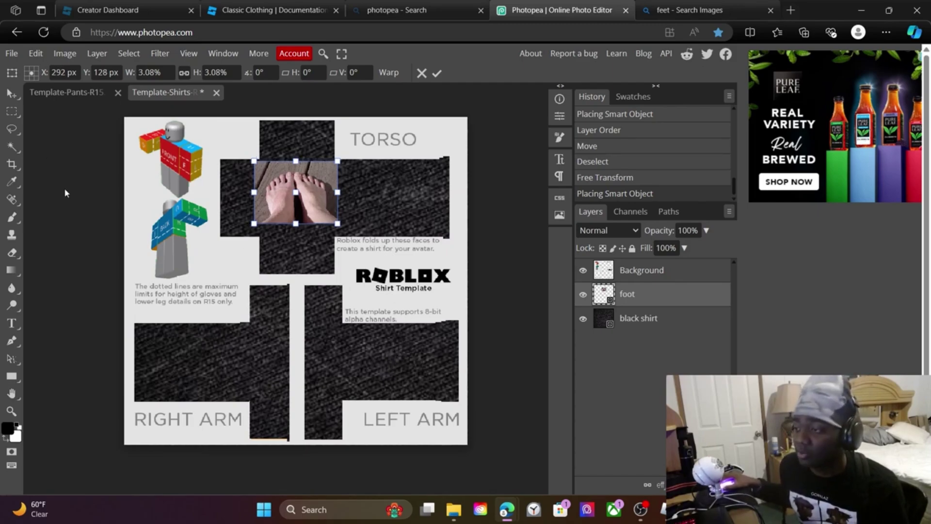
pyautogui.click(9, 55)
pyautogui.moveTo(63, 231)
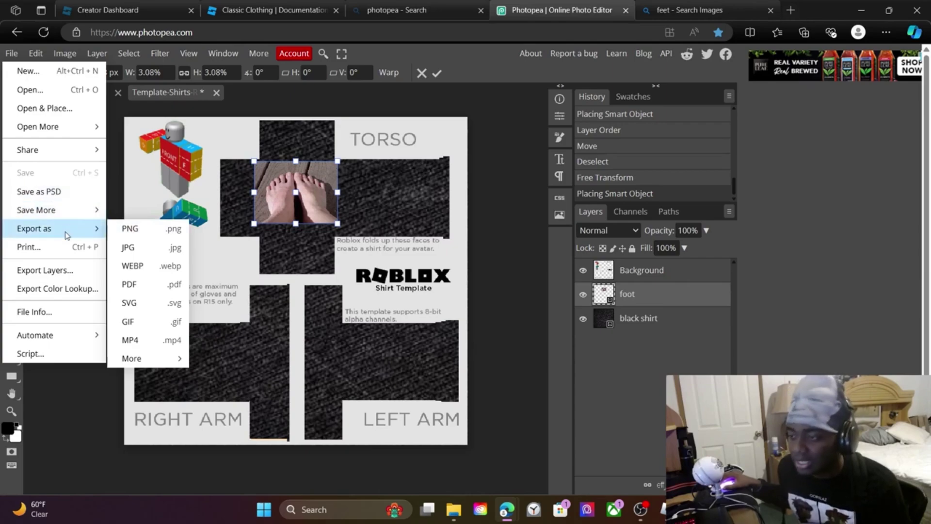
pyautogui.click(128, 229)
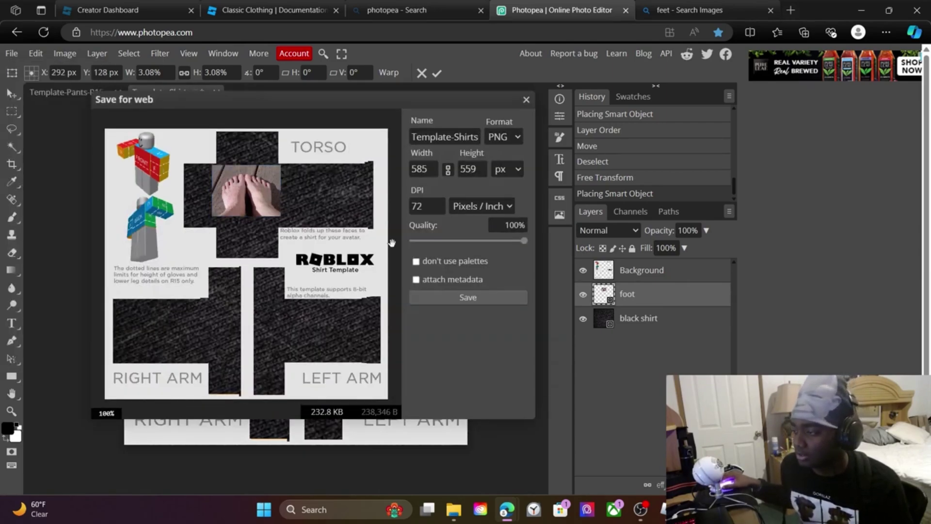
pyautogui.moveTo(401, 101); pyautogui.dragTo(449, 122)
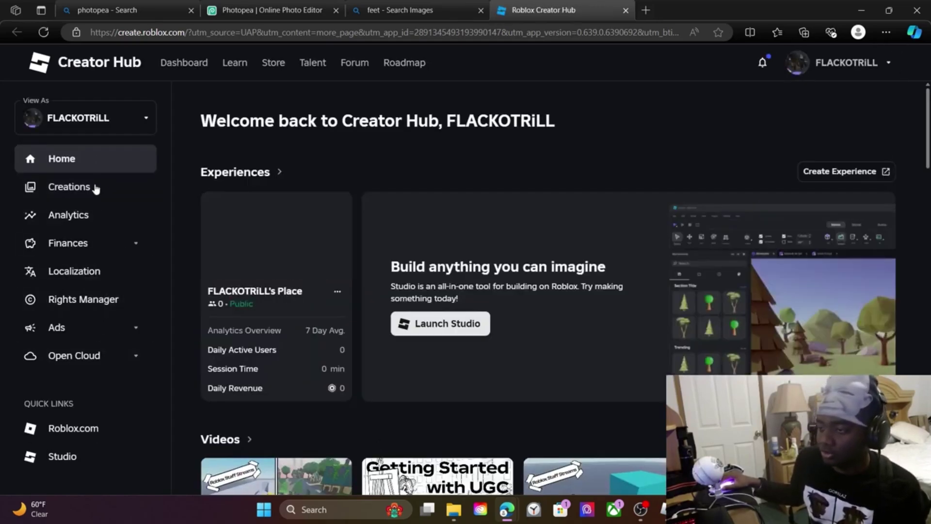
# - Filter Creations to Avatar Items > Classics with Classic Type set to Classic Shirts
pyautogui.click(59, 192)
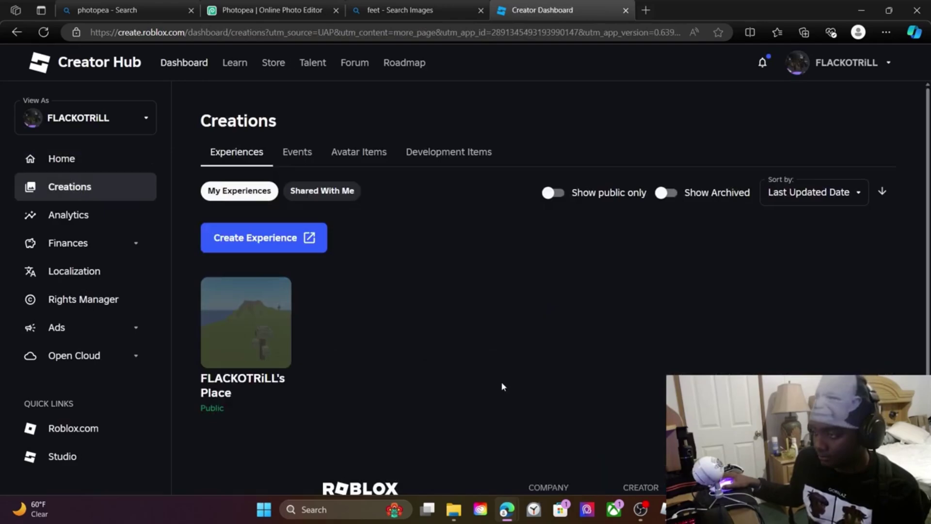
pyautogui.click(375, 151)
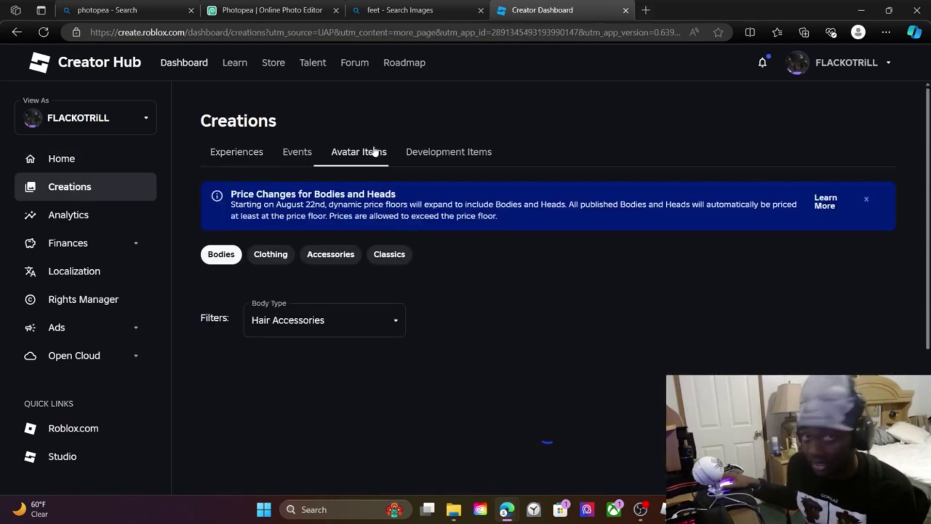
pyautogui.click(390, 265)
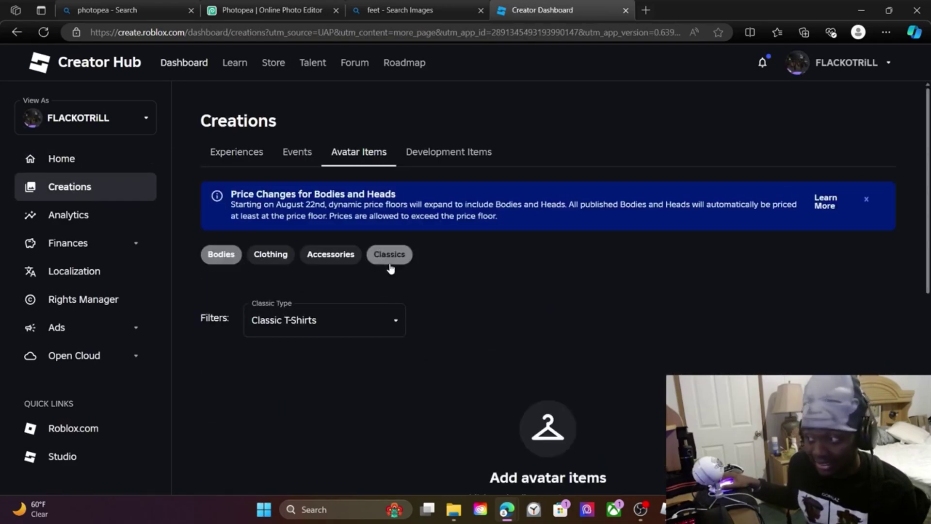
pyautogui.click(380, 318)
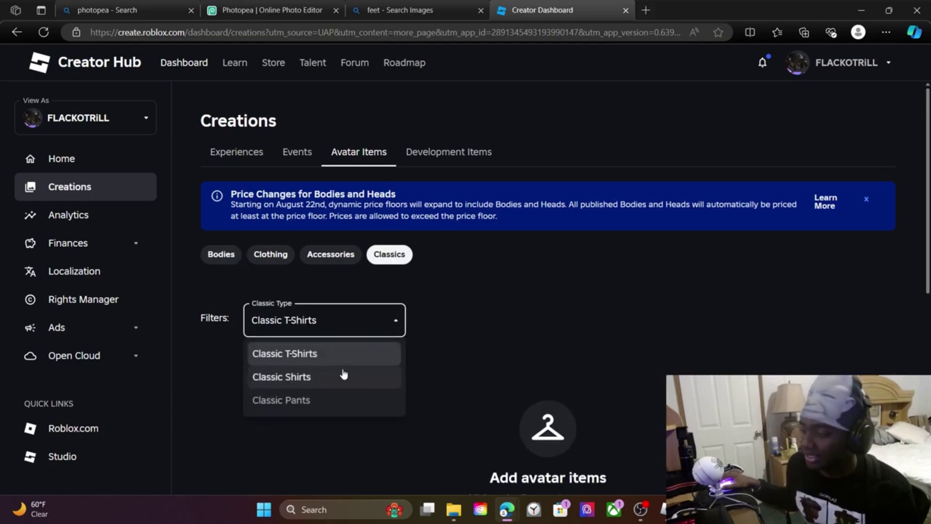
pyautogui.click(340, 377)
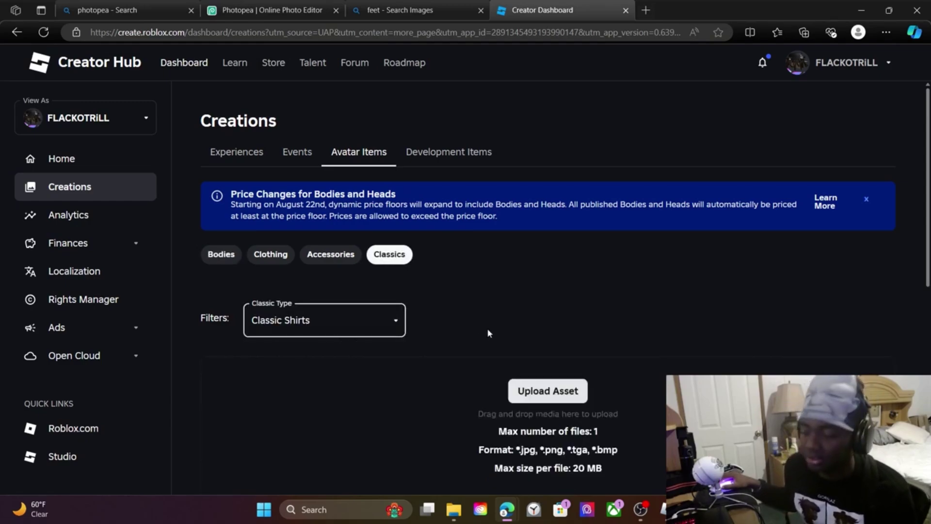
# - Start a new shirt upload with Upload Asset and open the file picker
pyautogui.scroll(-4, 488, 333)
pyautogui.click(554, 221)
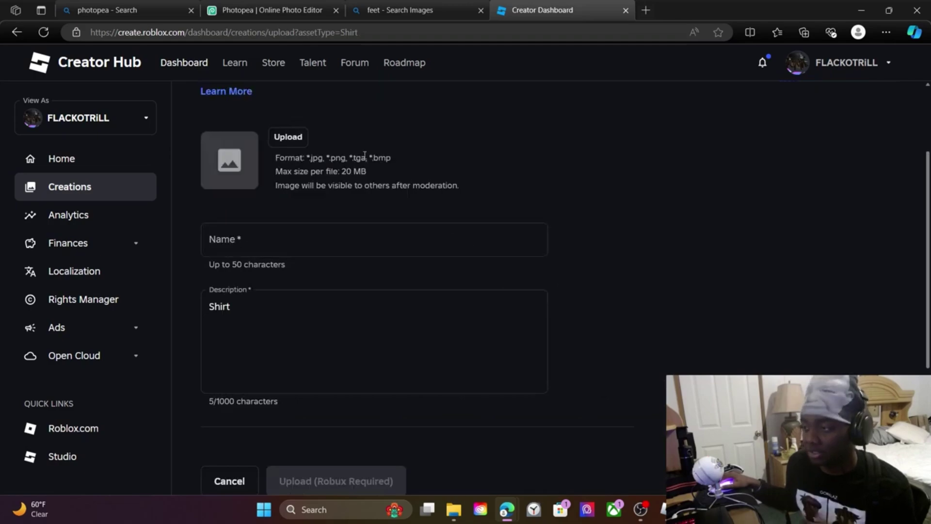
pyautogui.scroll(3, 297, 160)
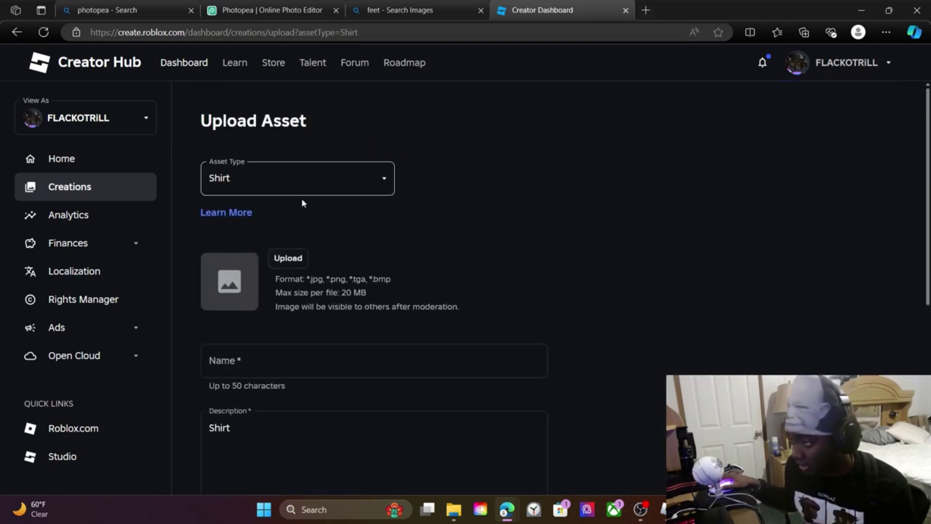
pyautogui.click(299, 257)
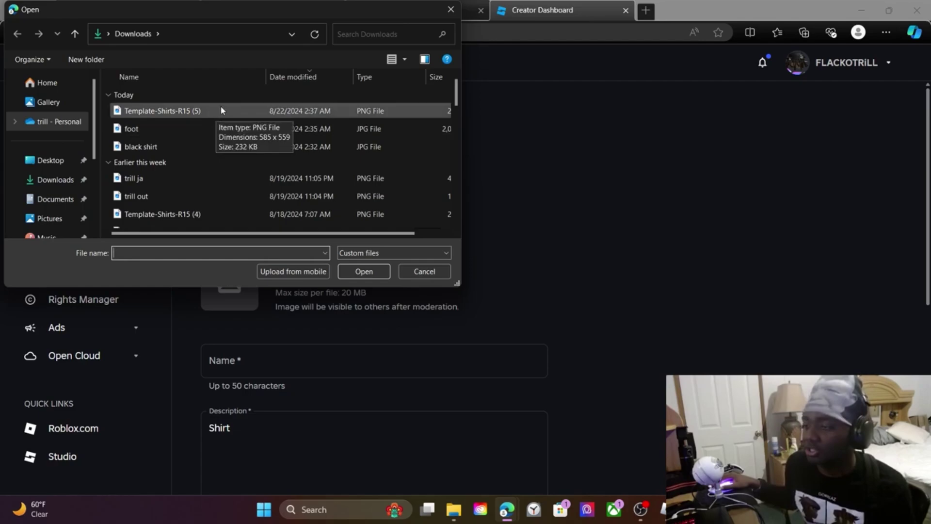
# - Load Template-Shirts-R15 (5) from Downloads into the form and select the Name text
pyautogui.click(223, 110)
pyautogui.doubleClick(223, 110)
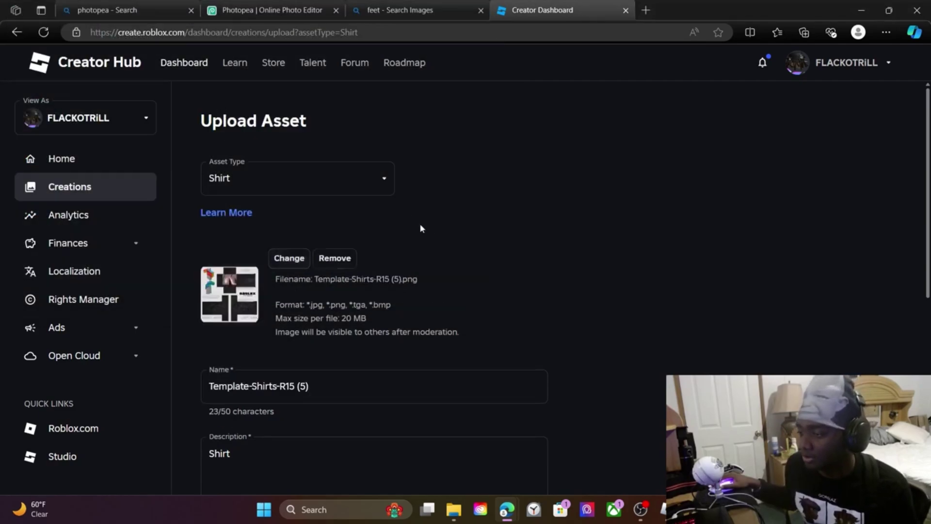
pyautogui.scroll(-2, 489, 315)
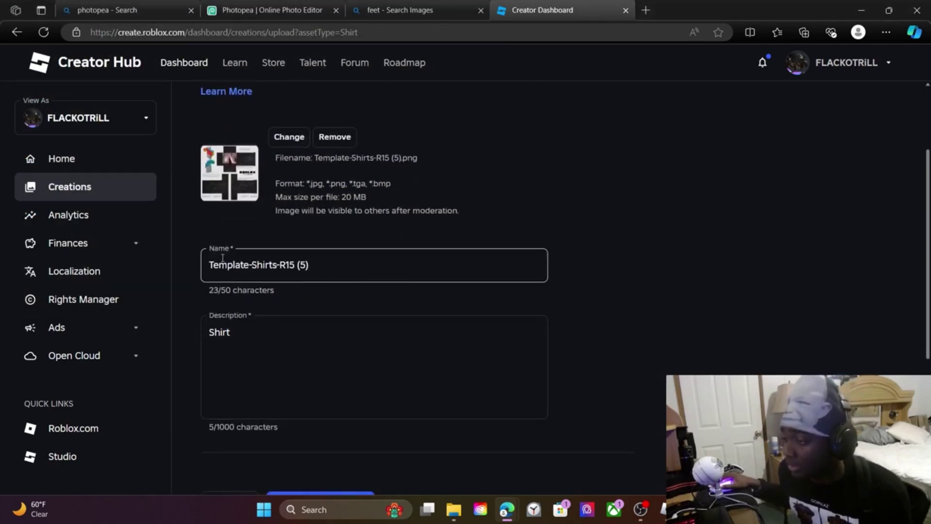
pyautogui.moveTo(352, 269); pyautogui.dragTo(207, 266)
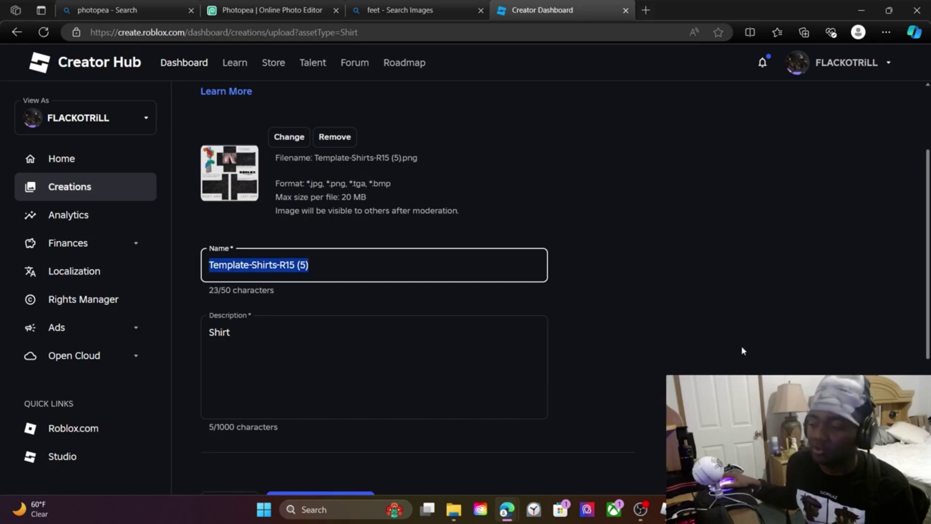
pyautogui.scroll(-1, 776, 357)
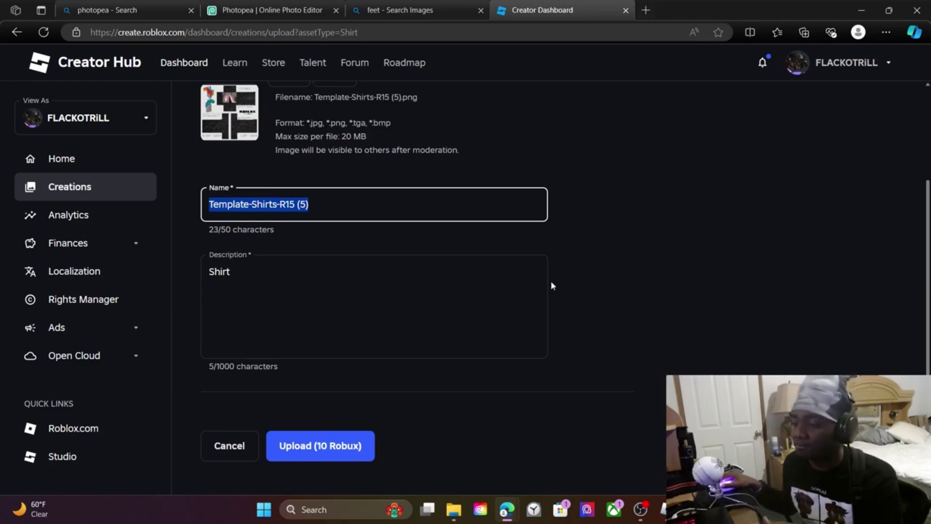
pyautogui.scroll(-4, 619, 274)
pyautogui.scroll(6, 619, 274)
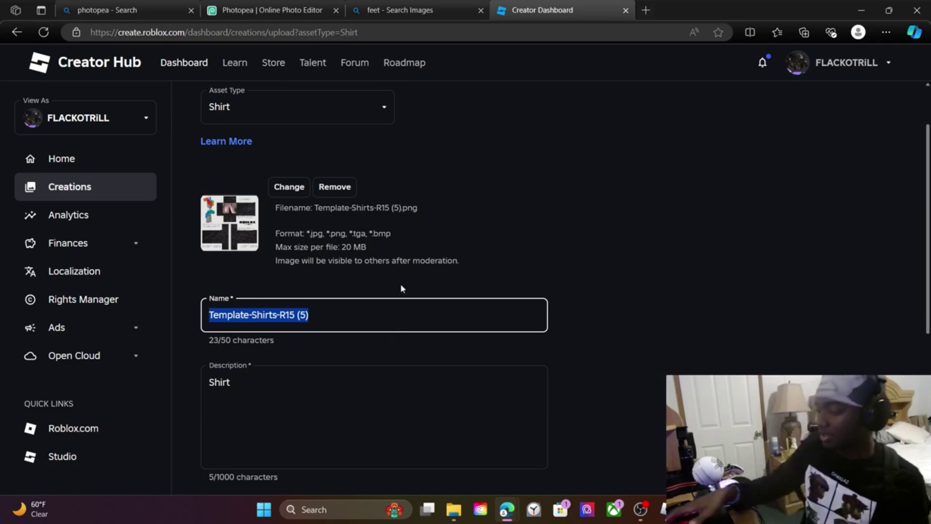
# - Rename the shirt to 'feet adventure', removing the stray space
pyautogui.press('BackSpace')
pyautogui.write('feet ')
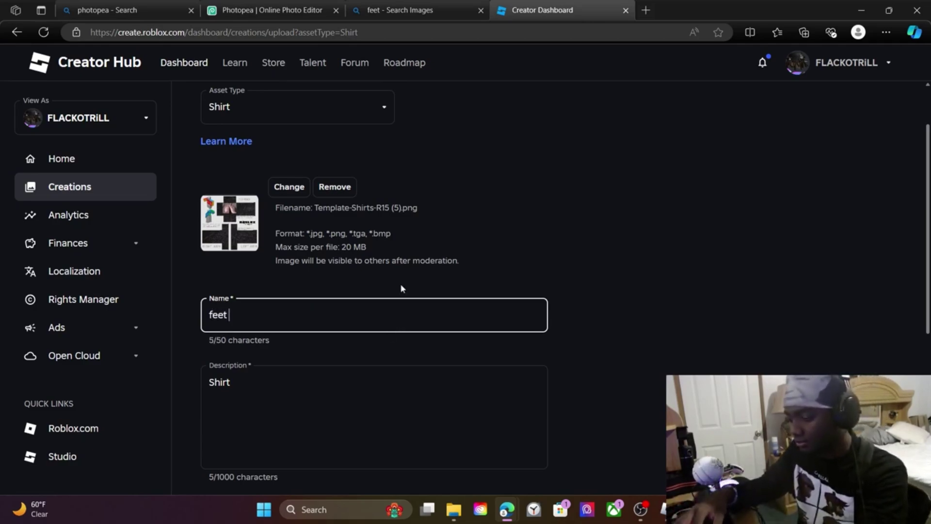
pyautogui.write('ad venture')
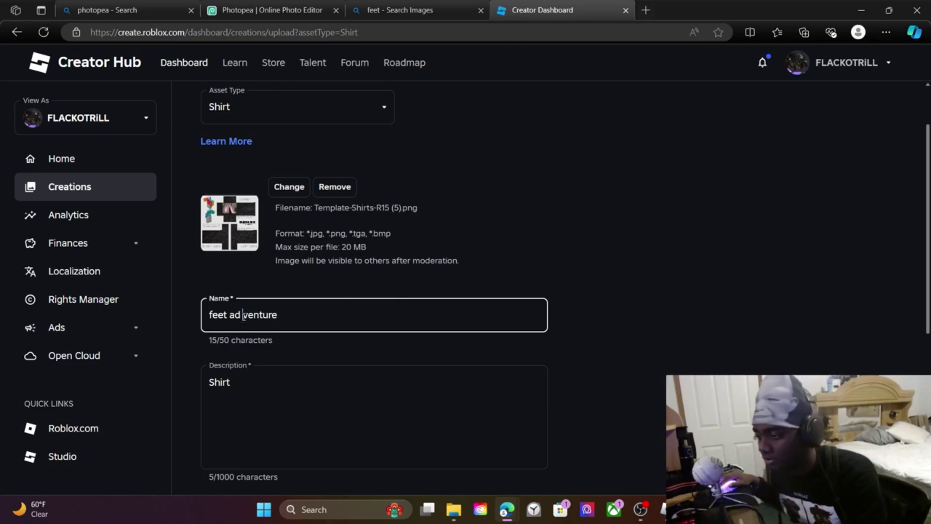
pyautogui.press('BackSpace')
# - Upload the shirt and confirm paying 10 Robux
pyautogui.scroll(-1, 772, 311)
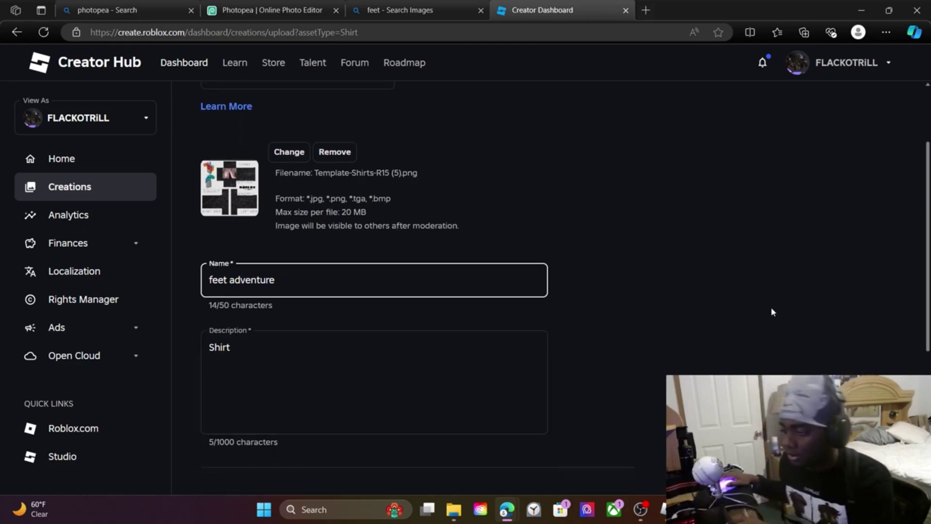
pyautogui.scroll(-3, 772, 311)
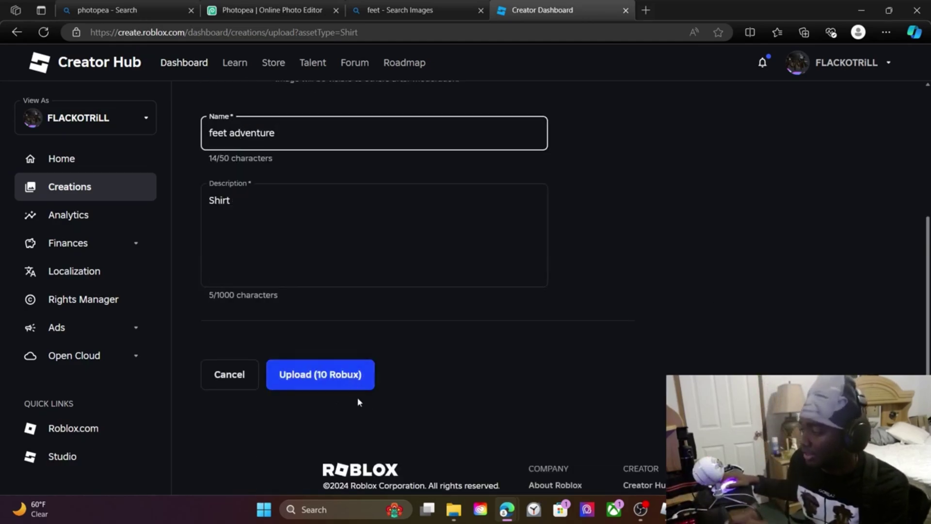
pyautogui.scroll(4, 380, 403)
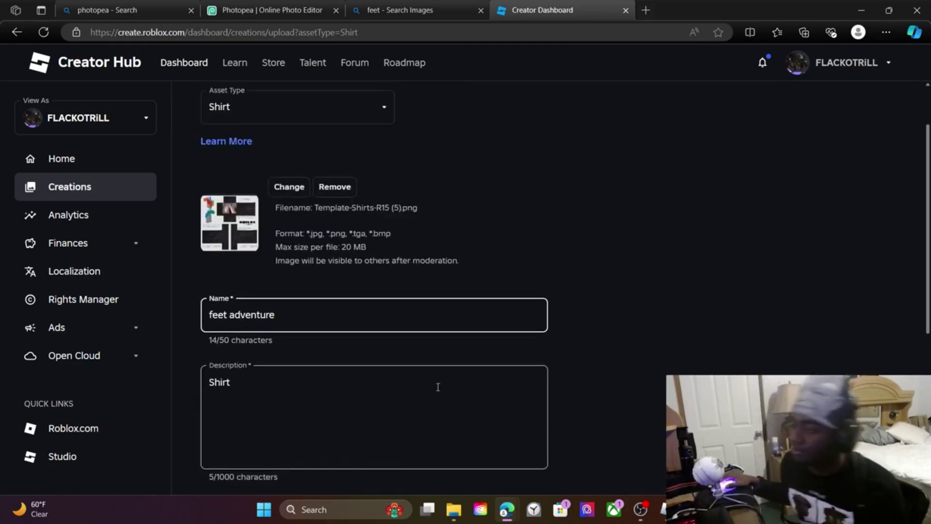
pyautogui.scroll(-1, 663, 310)
pyautogui.scroll(-4, 663, 311)
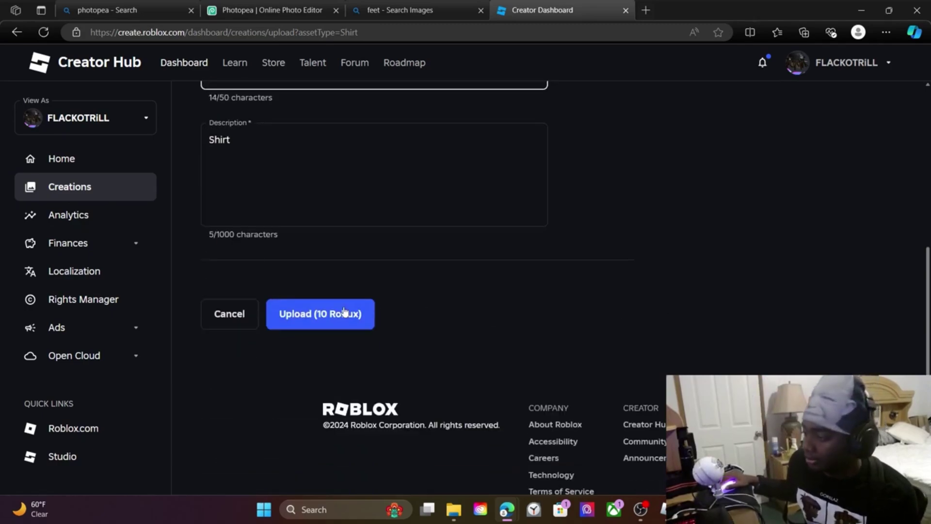
pyautogui.click(342, 315)
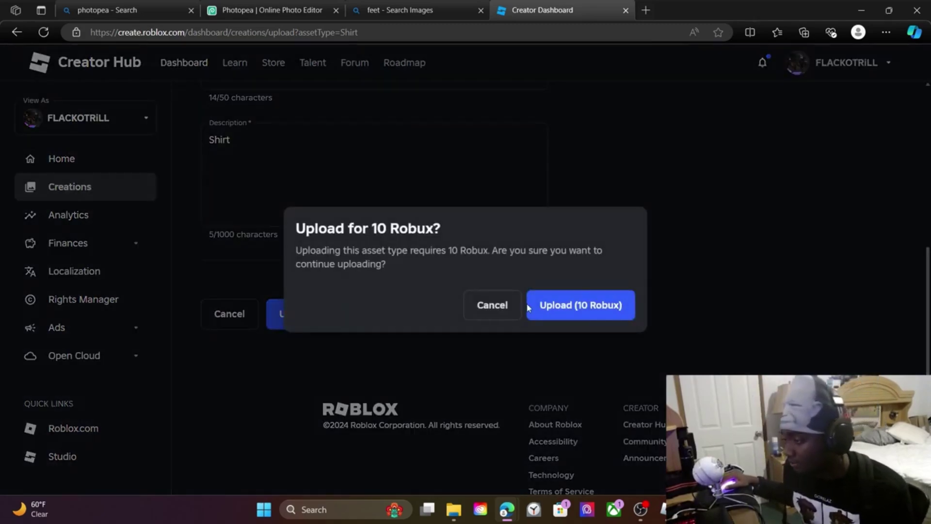
pyautogui.click(622, 310)
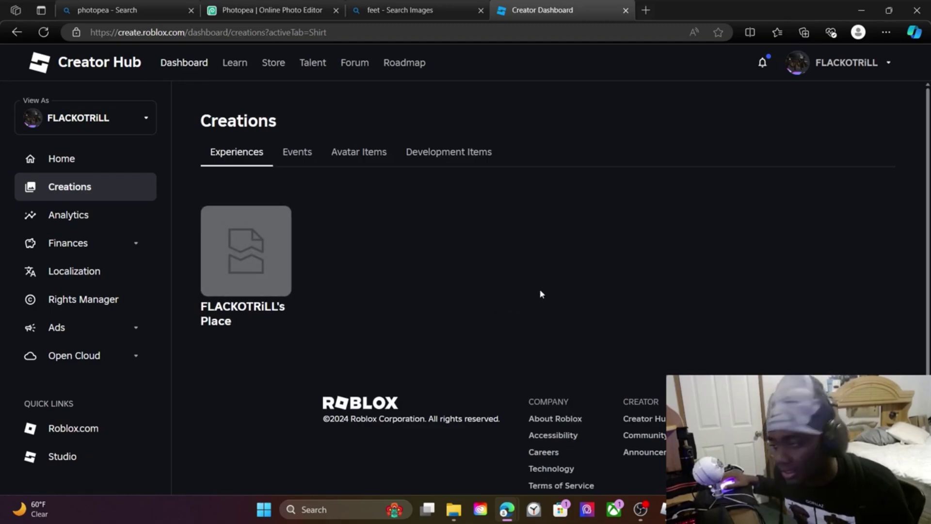
# - Show Avatar Items among the creations, briefly opening and closing the body type filter
pyautogui.scroll(-1, 494, 289)
pyautogui.scroll(1, 461, 319)
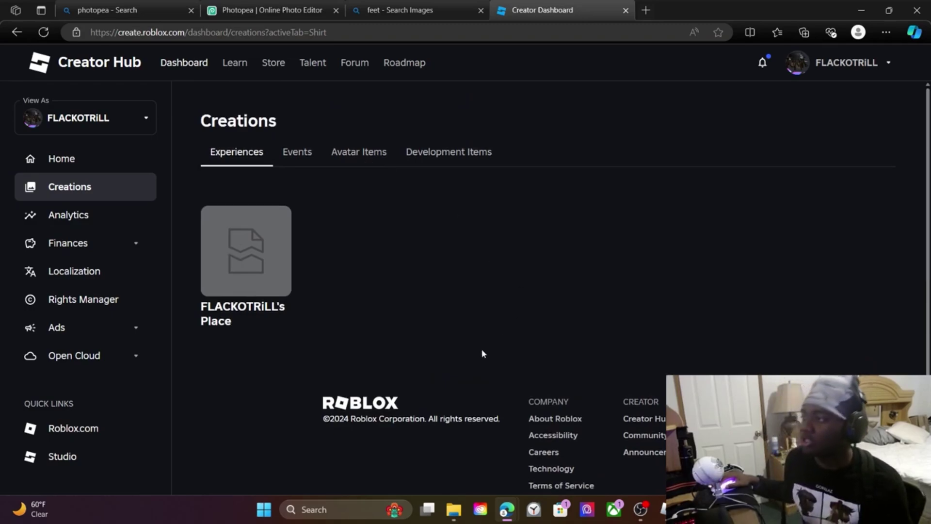
pyautogui.click(342, 155)
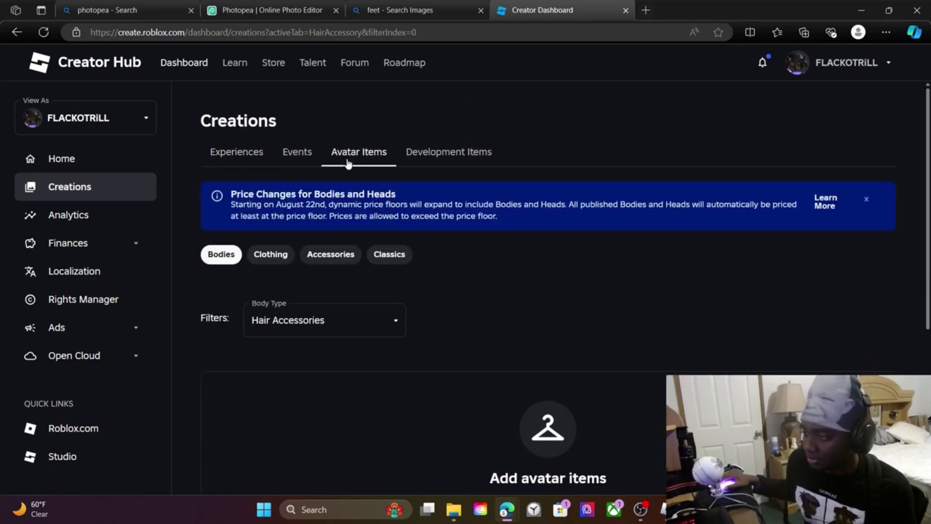
pyautogui.scroll(-4, 355, 168)
pyautogui.click(356, 142)
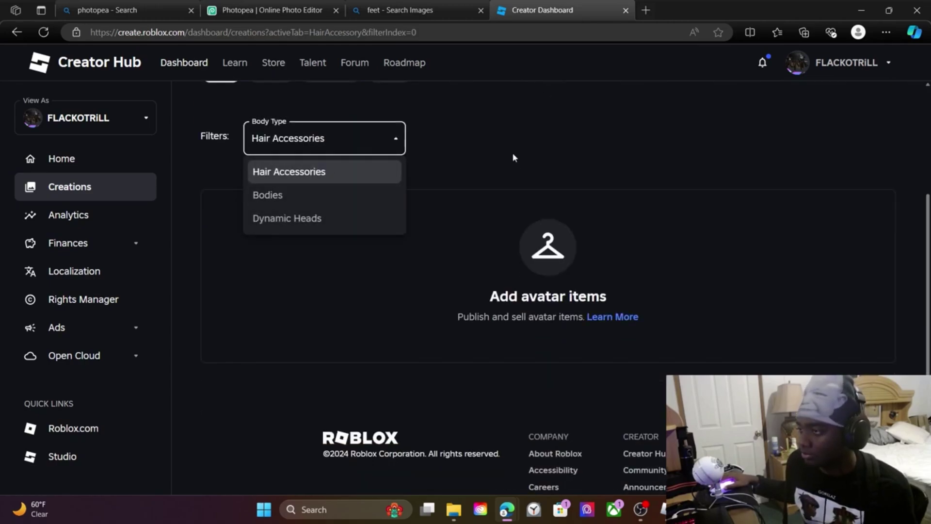
pyautogui.click(427, 154)
pyautogui.scroll(4, 384, 146)
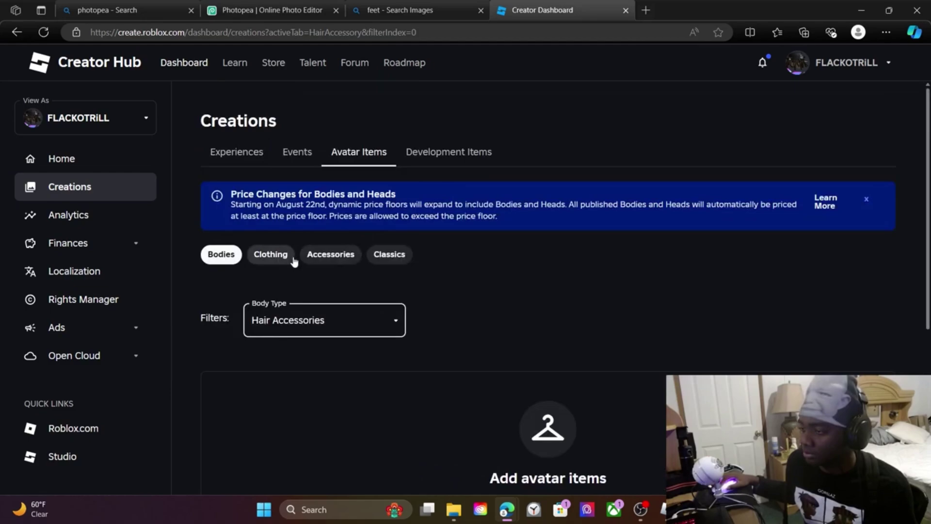
# - Filter to Clothing > Classics with Classic Type set to Classic Shirts
pyautogui.click(293, 259)
pyautogui.click(388, 256)
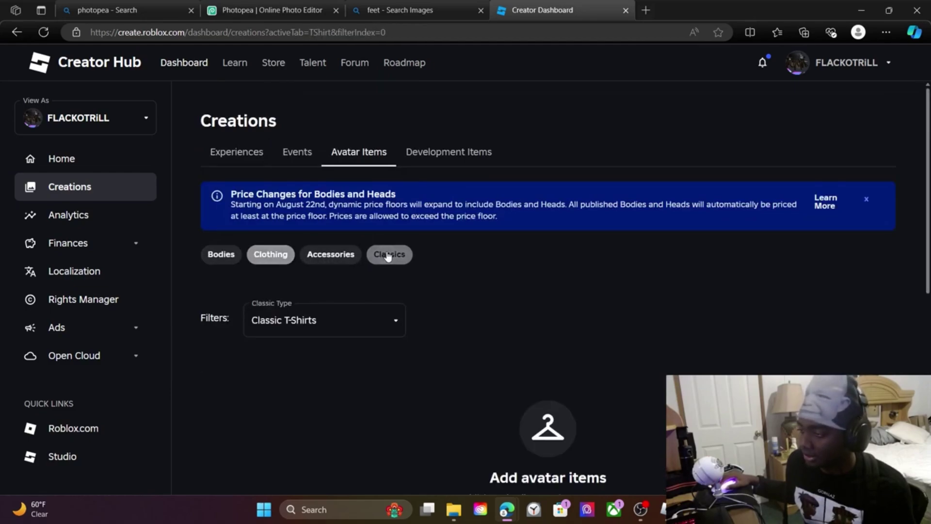
pyautogui.click(368, 326)
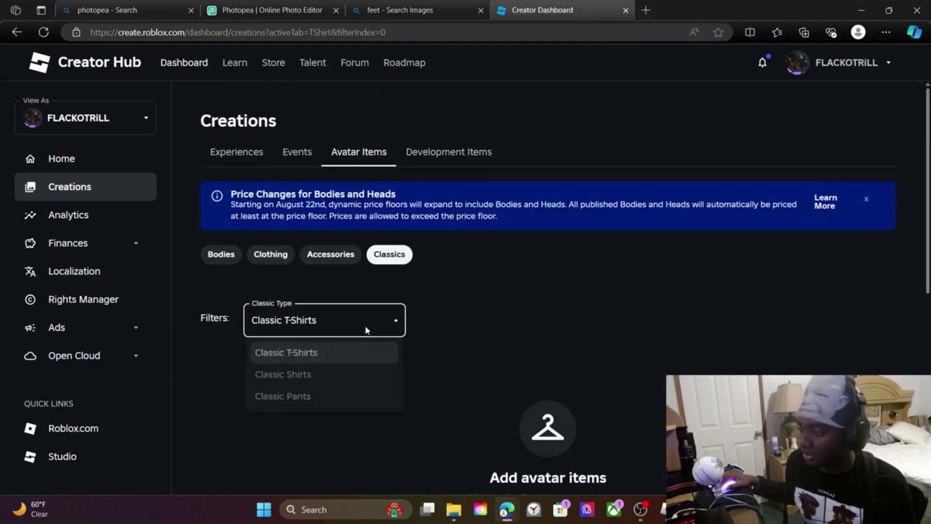
pyautogui.click(347, 378)
pyautogui.scroll(-4, 441, 347)
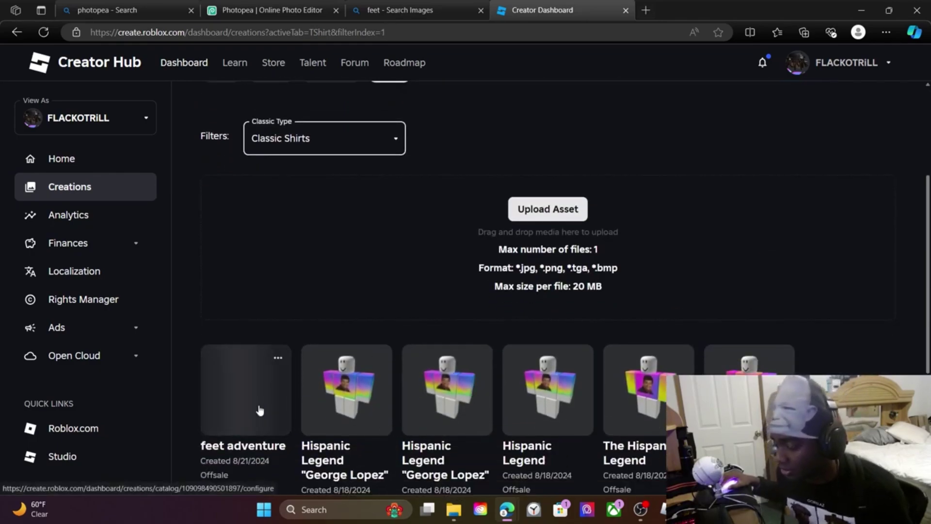
pyautogui.scroll(-3, 290, 439)
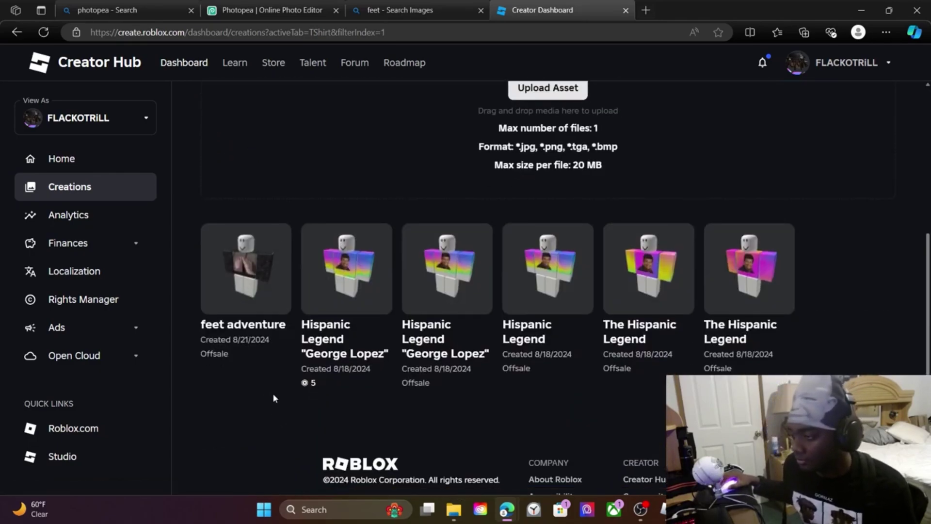
# - Open the feet adventure shirt's settings, turn On Sale on, and start entering a price
pyautogui.click(251, 274)
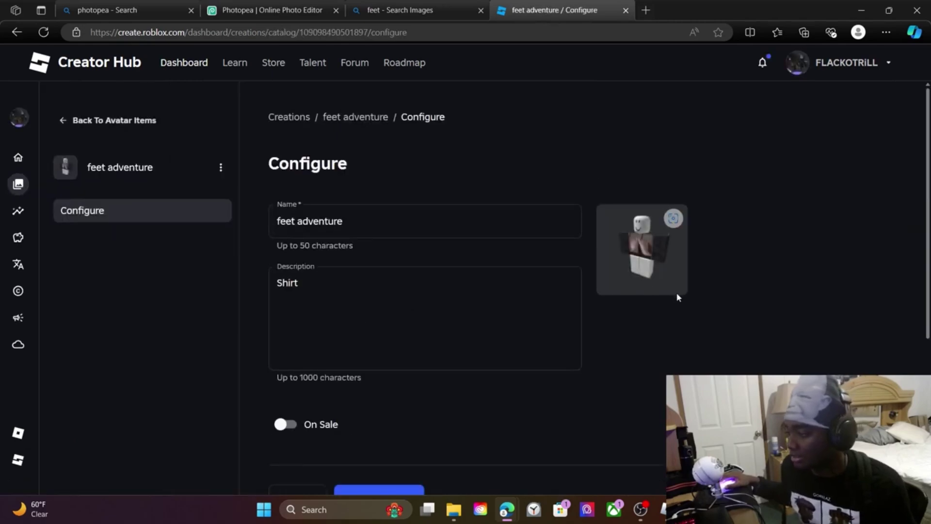
pyautogui.scroll(-2, 393, 423)
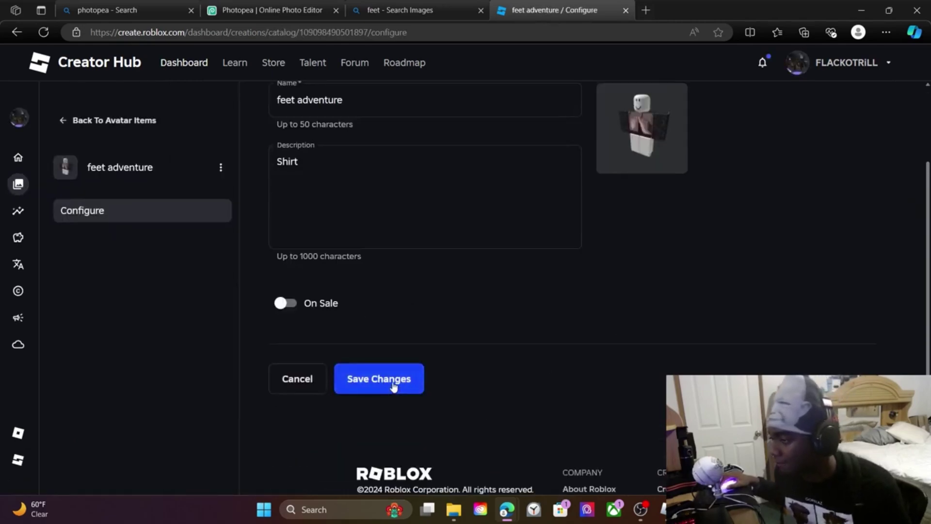
pyautogui.scroll(1, 461, 354)
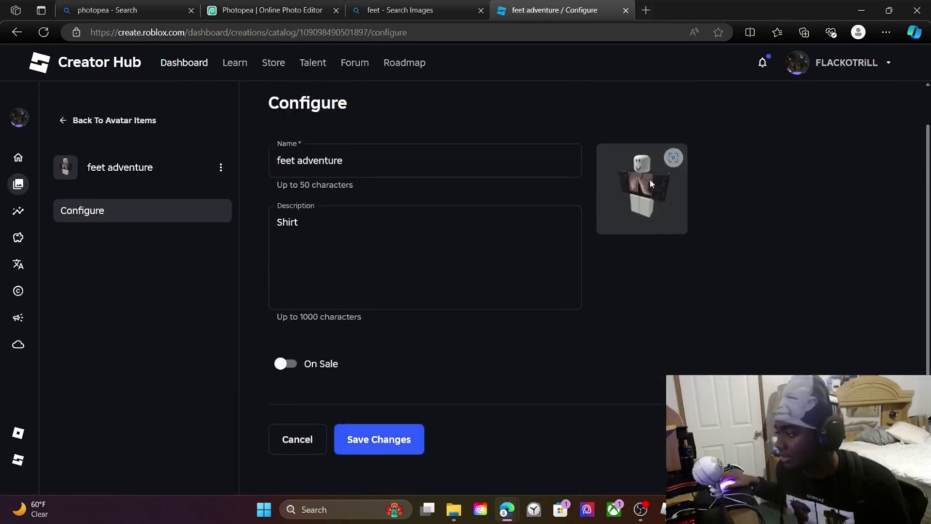
pyautogui.click(286, 363)
pyautogui.scroll(-1, 428, 394)
pyautogui.click(450, 350)
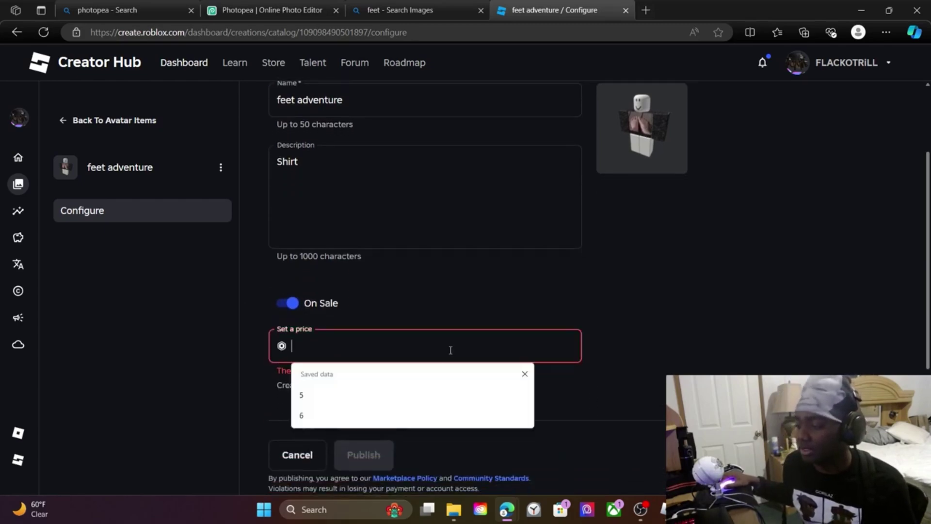
pyautogui.click(524, 375)
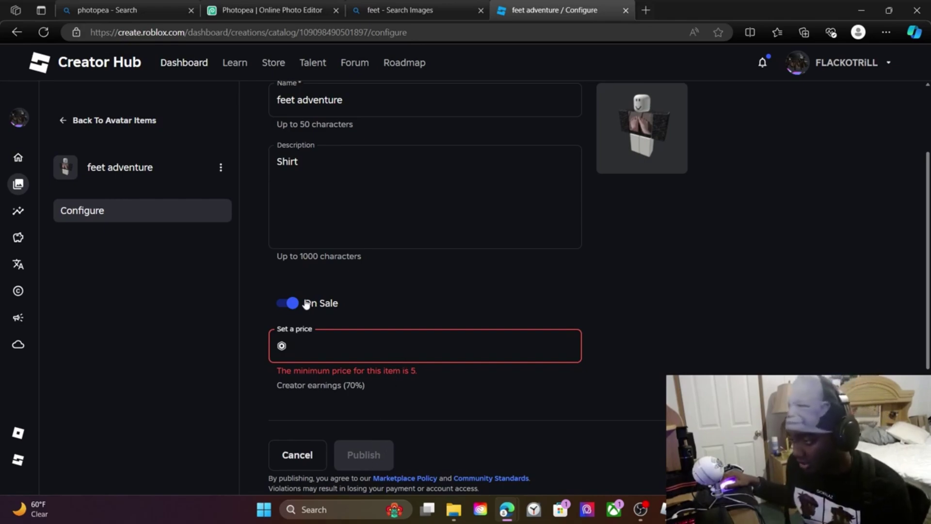
# - Turn On Sale back off and cancel the configuration, discarding changes
pyautogui.scroll(3, 318, 99)
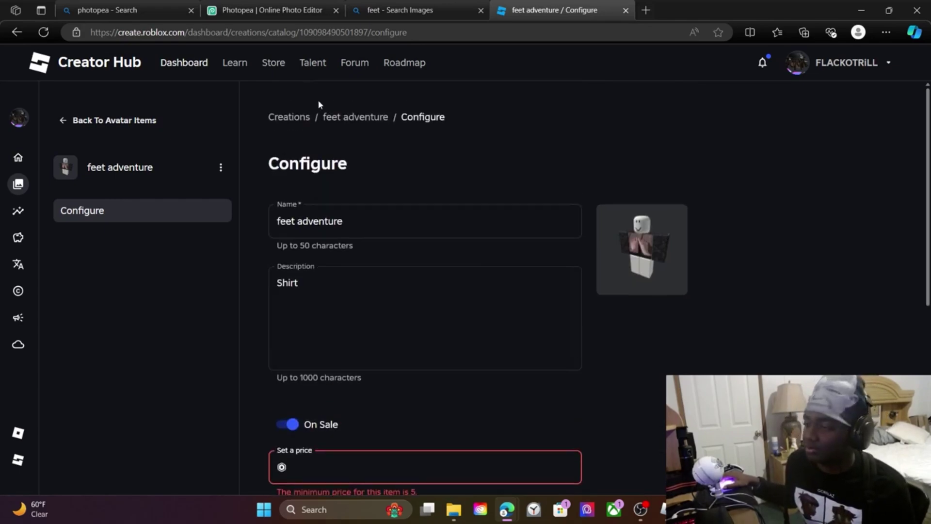
pyautogui.scroll(-1, 335, 362)
pyautogui.click(291, 365)
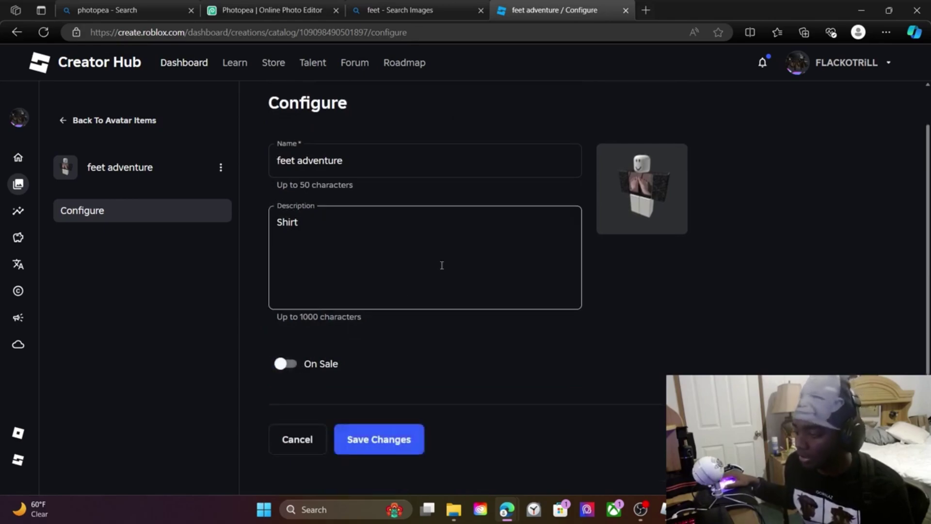
pyautogui.click(297, 442)
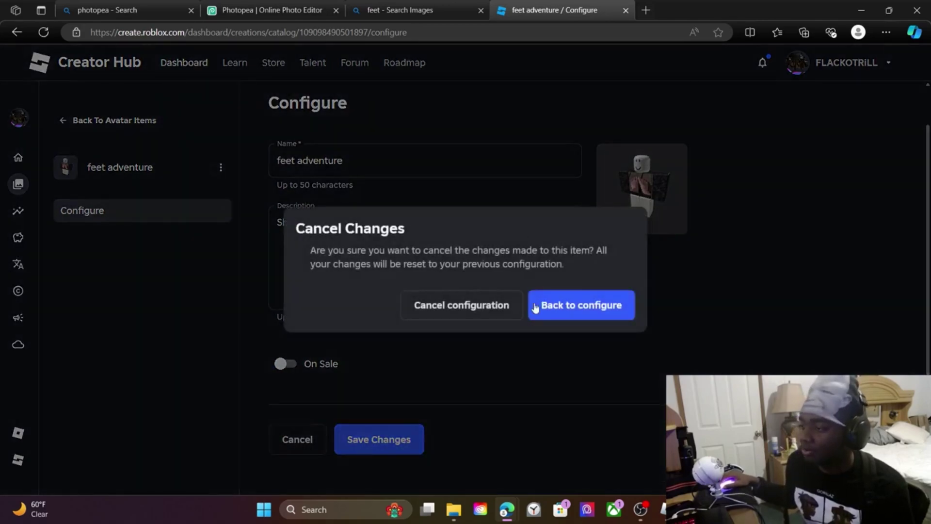
pyautogui.click(479, 314)
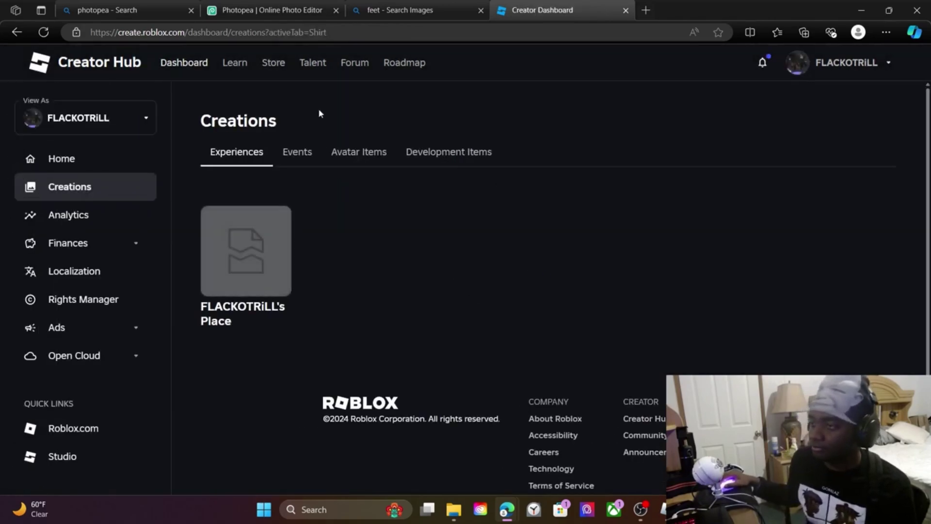